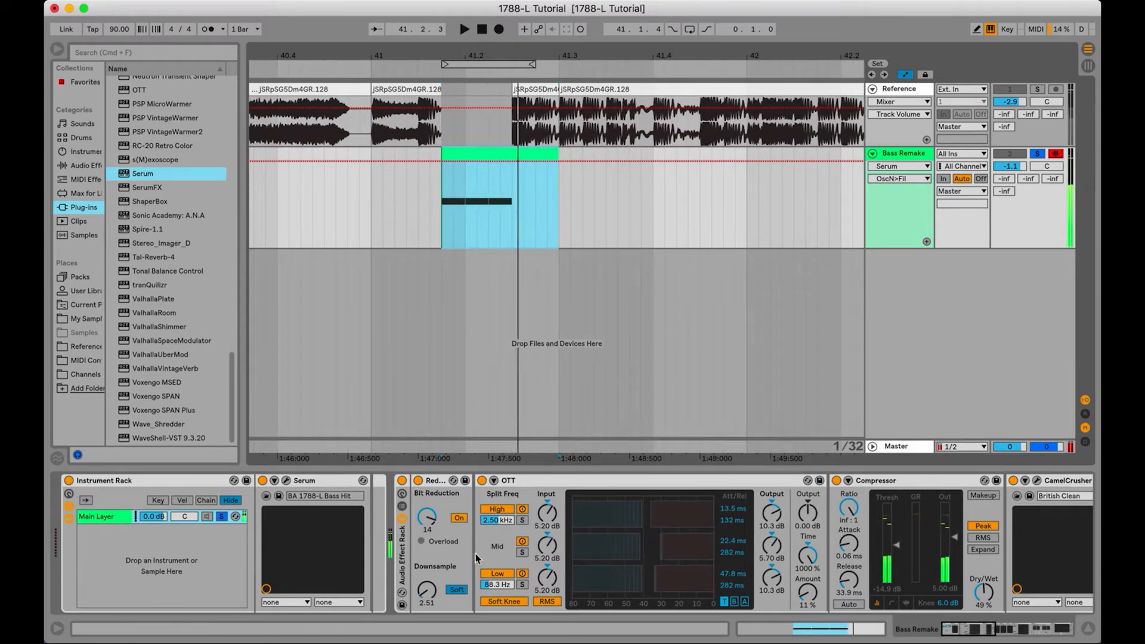
# Bypass the Audio Effect Rack on the Bass Remake track, play the bass hit and show the Serum editor
pyautogui.press('space')
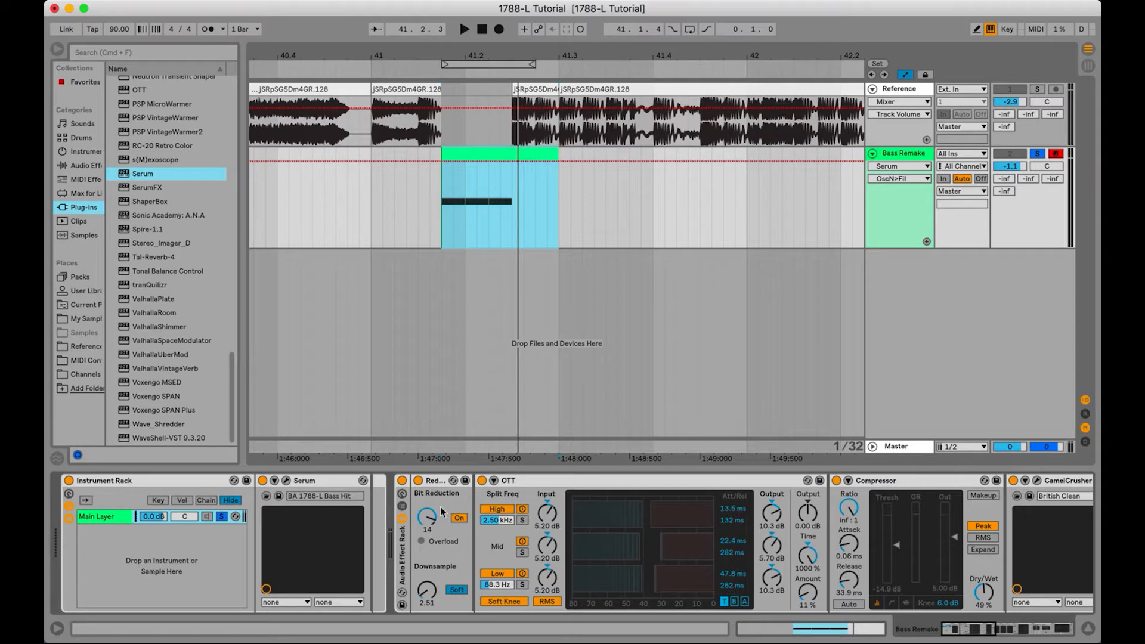
pyautogui.click(403, 480)
pyautogui.press('space')
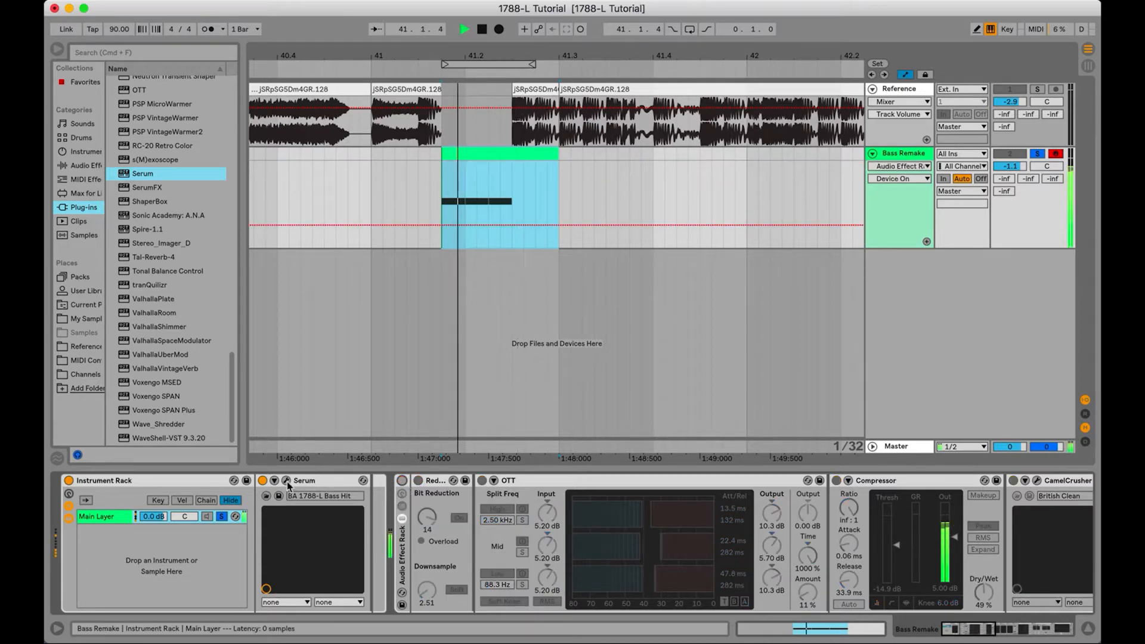
pyautogui.click(287, 481)
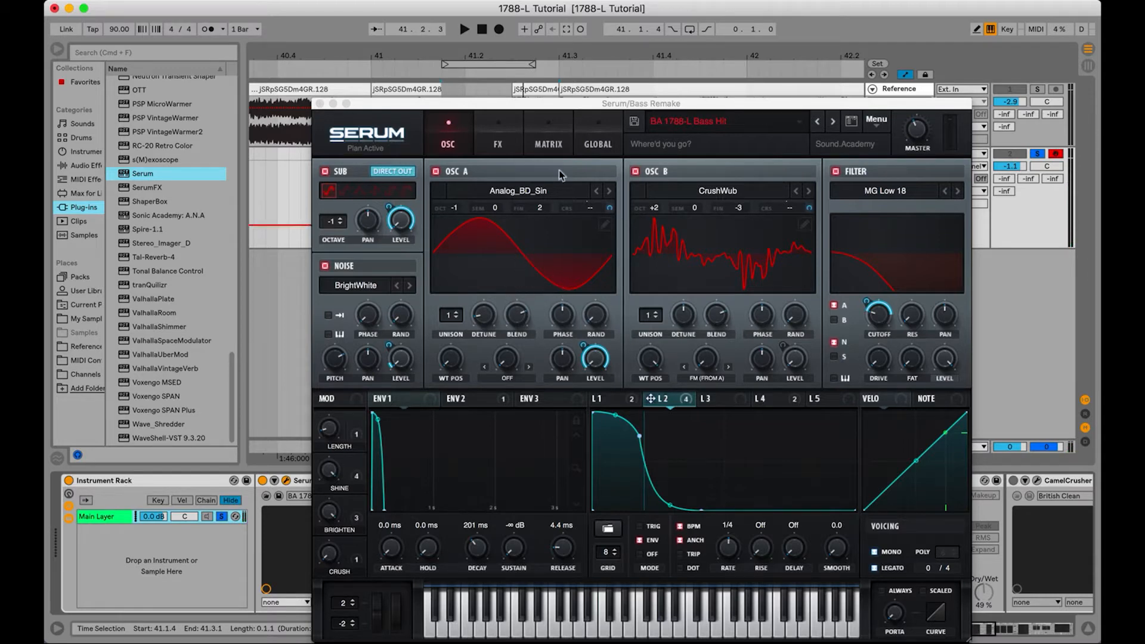
# Switch off oscillator B and the noise oscillator, and look at oscillator A's Analog wavetable list without changing the wavetable
pyautogui.click(636, 172)
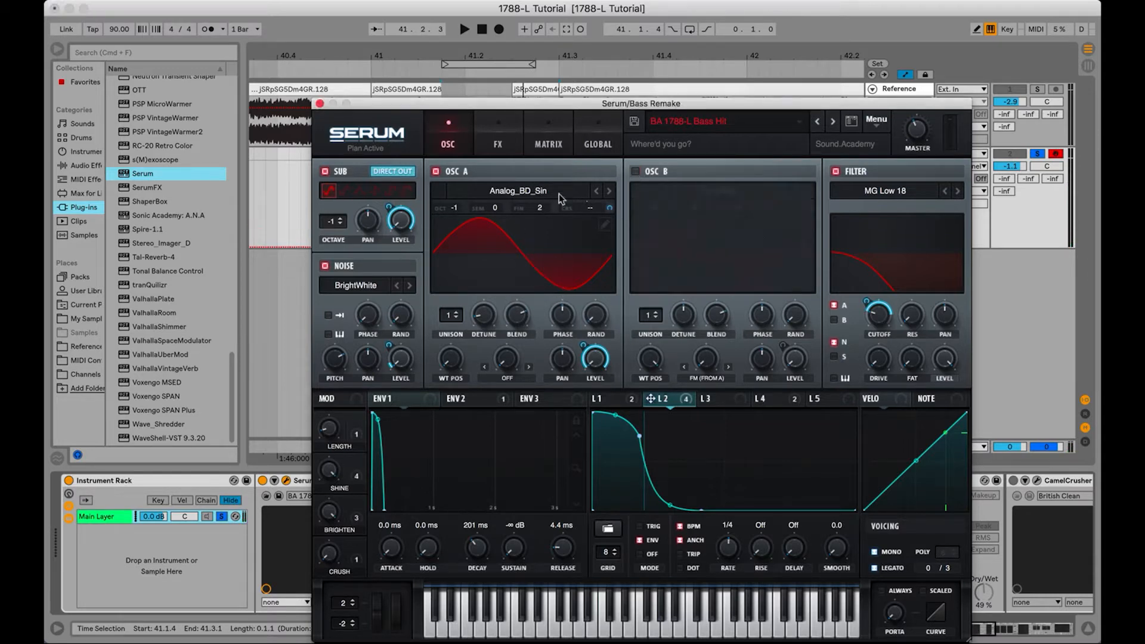
pyautogui.click(325, 266)
pyautogui.click(526, 190)
pyautogui.moveTo(562, 208)
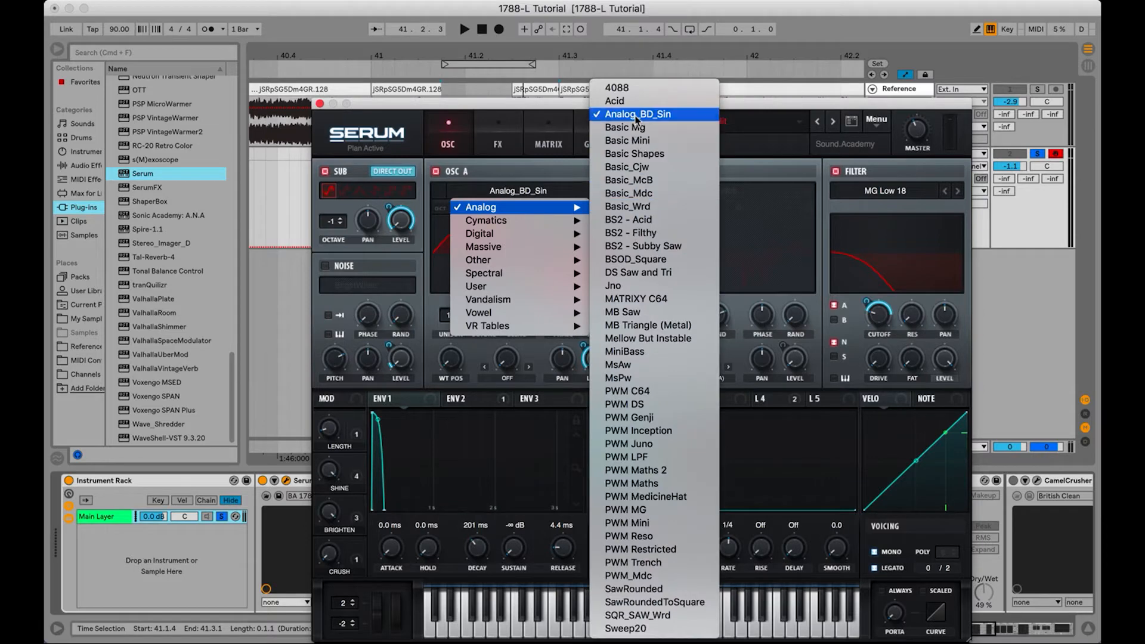
pyautogui.click(570, 174)
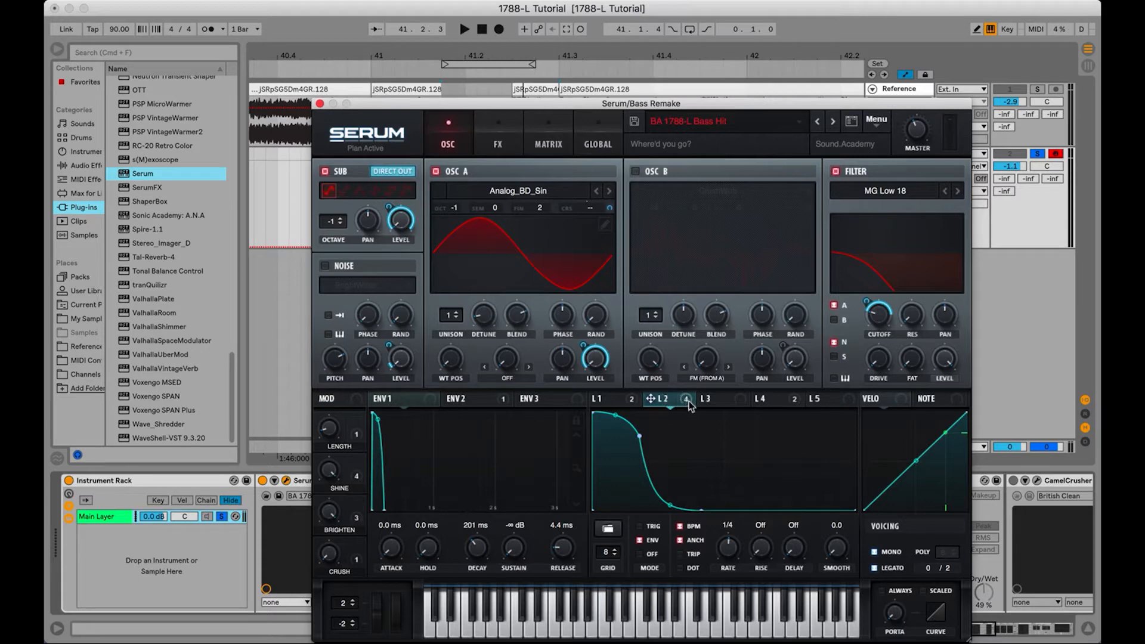
# Examine LFO 2's curve, its modulation of oscillator A's level and the effects rack while auditioning oscillator A with the sub
pyautogui.moveTo(670, 397); pyautogui.dragTo(602, 364)
pyautogui.rightClick(628, 451)
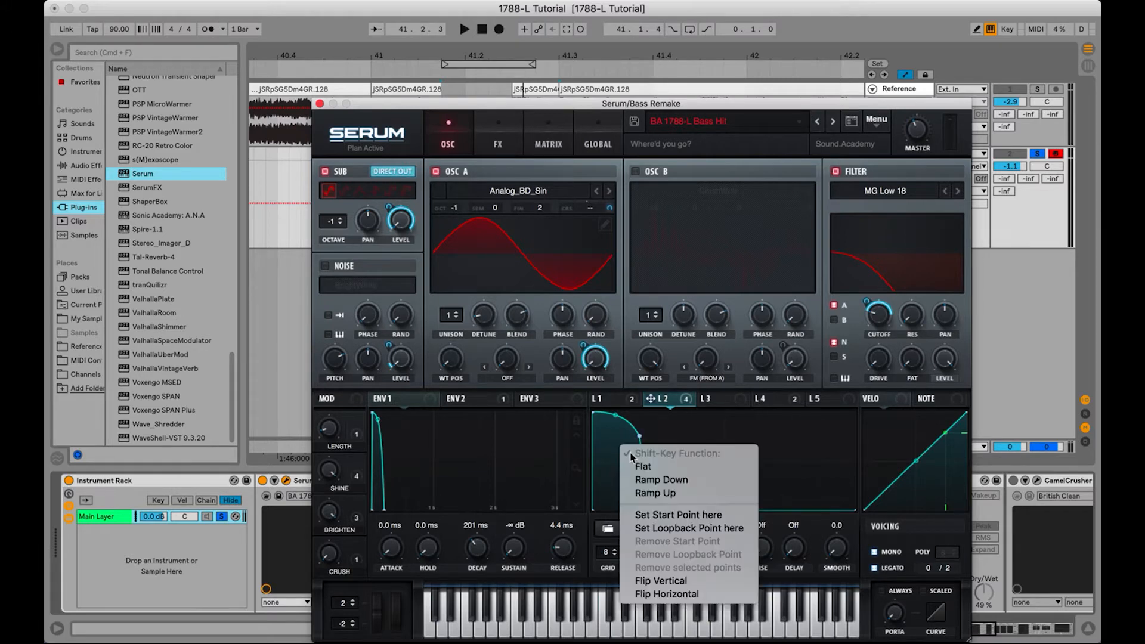
pyautogui.click(629, 421)
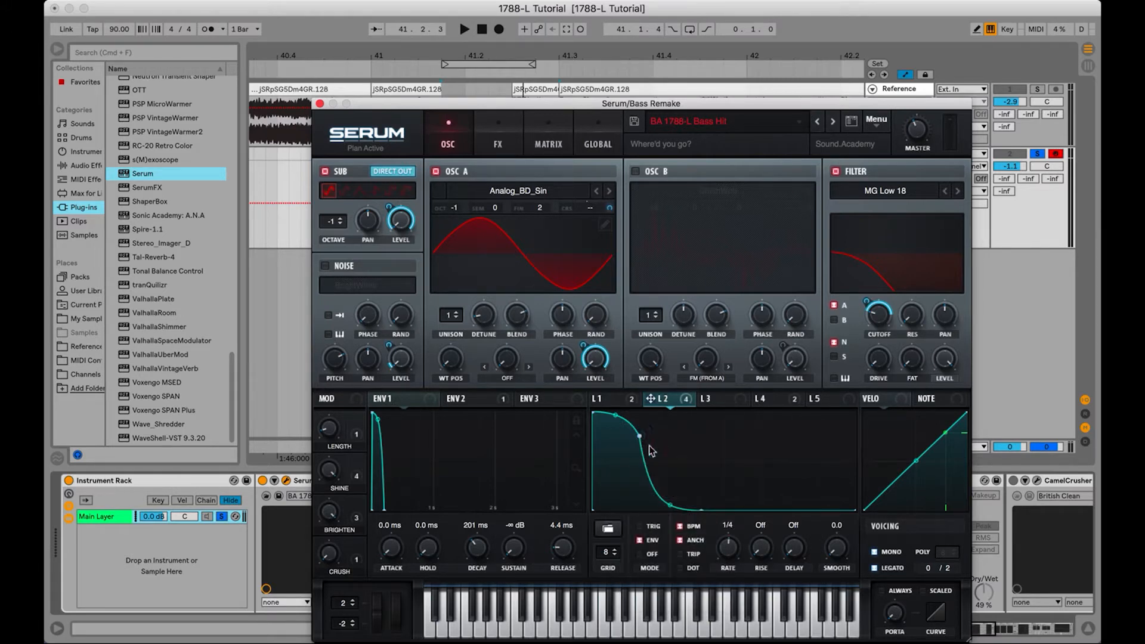
pyautogui.press('s')
pyautogui.press('d')
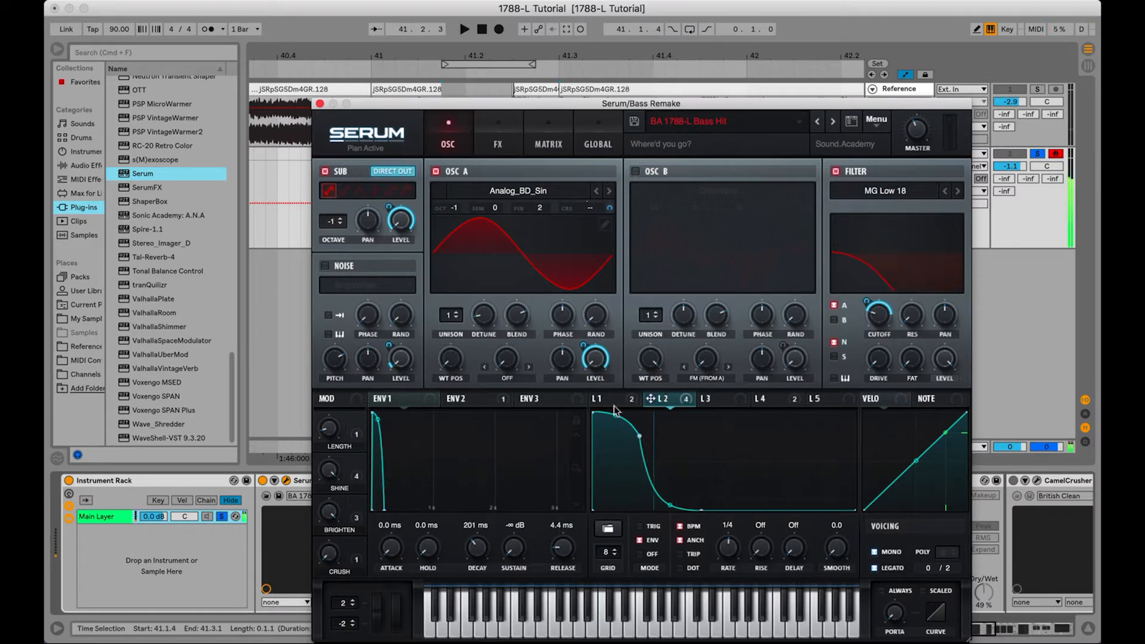
pyautogui.click(507, 148)
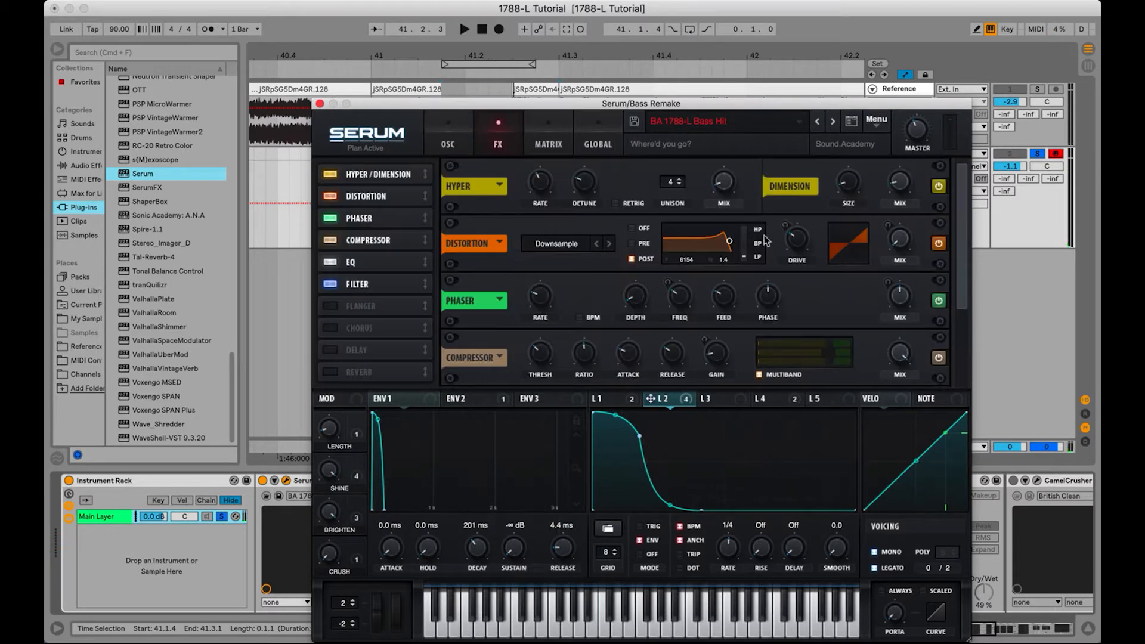
pyautogui.click(448, 146)
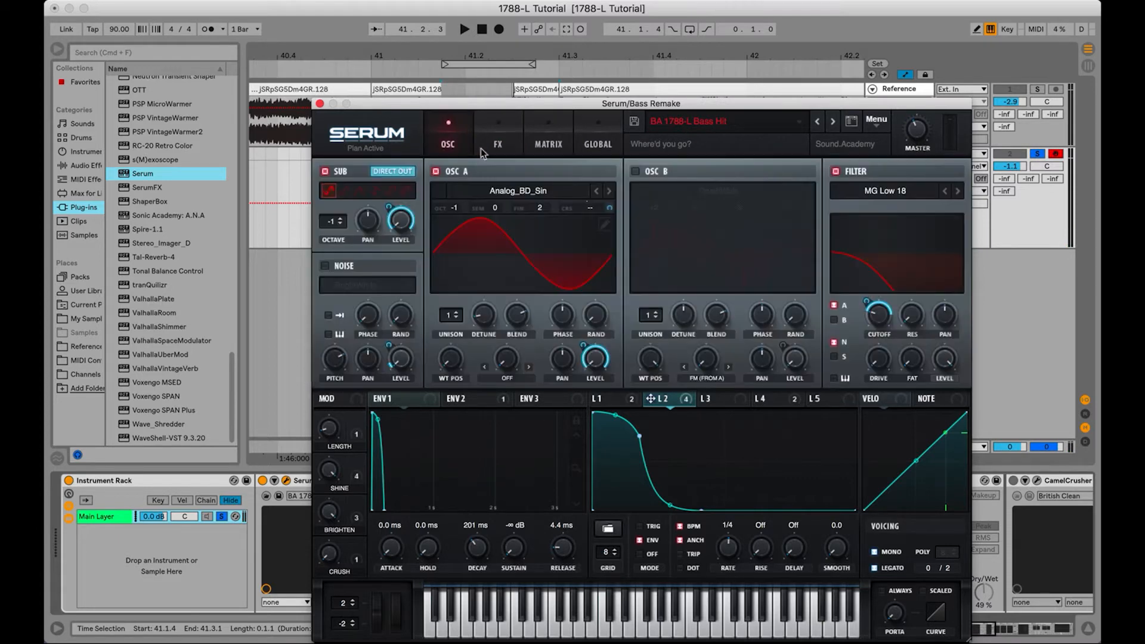
pyautogui.press('d')
# Switch oscillator B on with the CrushWub wavetable and audition the patch with a few notes
pyautogui.click(636, 172)
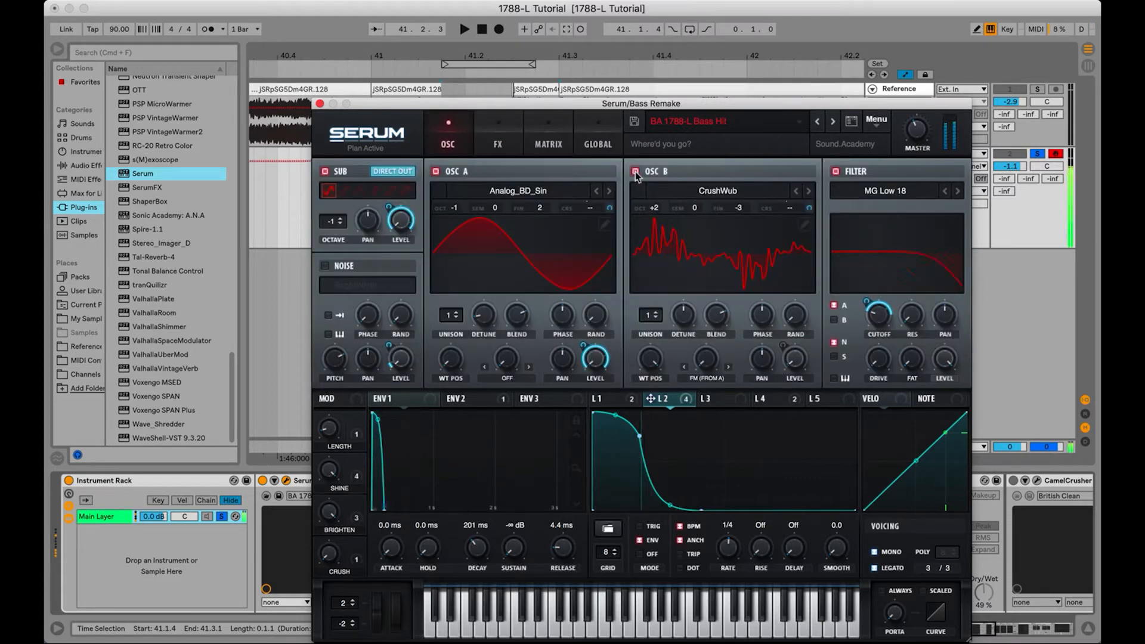
pyautogui.press('d')
pyautogui.press('d')
pyautogui.press('d')
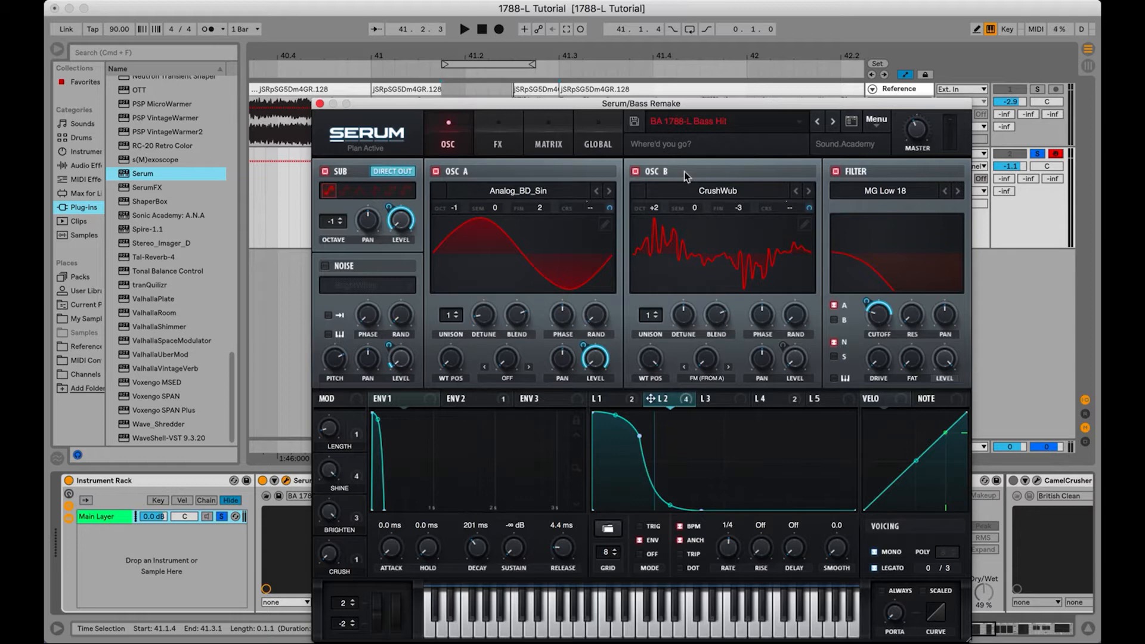
# Try Debussy and the following wavetable on oscillator B, then restore CrushWub with the octave at +2
pyautogui.click(808, 193)
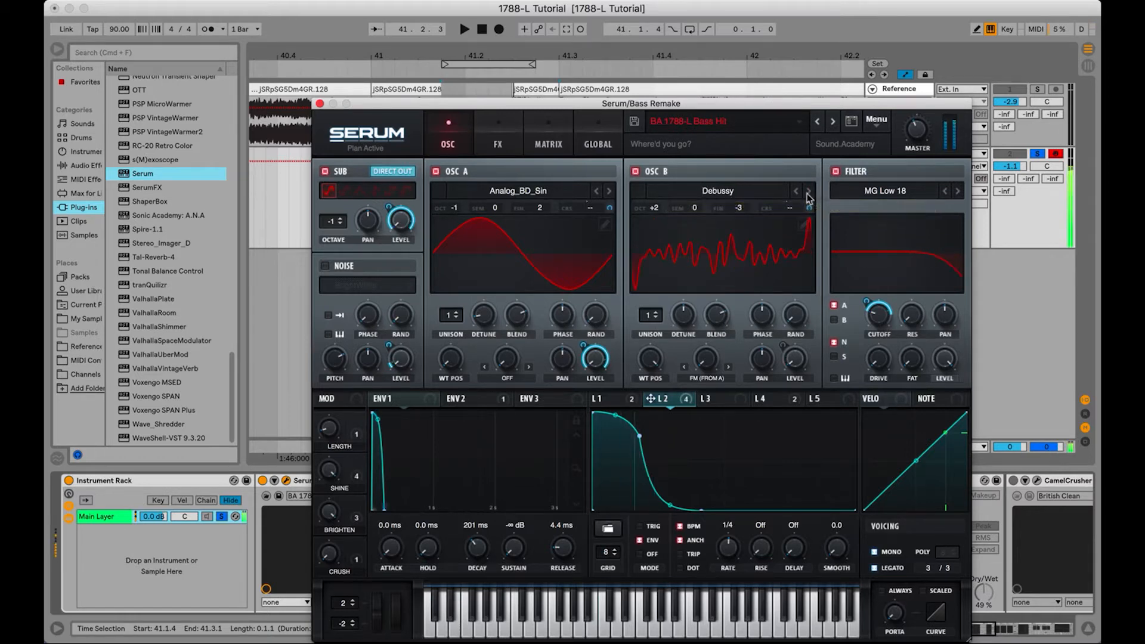
pyautogui.click(808, 192)
pyautogui.click(795, 191)
pyautogui.moveTo(655, 207); pyautogui.dragTo(657, 209)
pyautogui.click(796, 191)
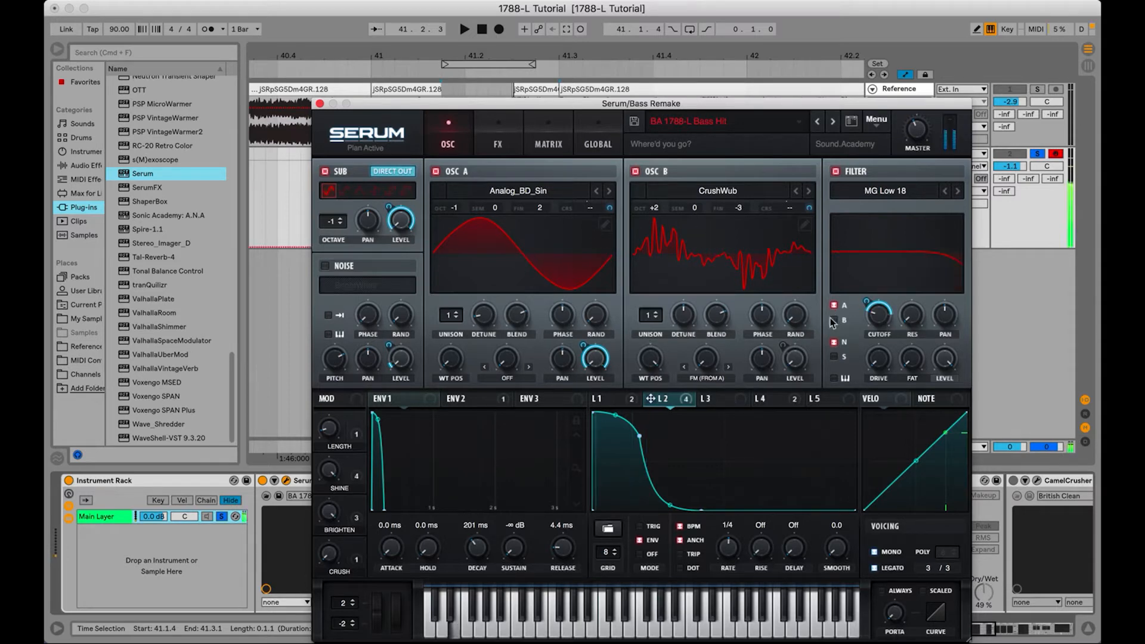
# Check LFO 2's modulation of the filter cutoff and switch on the noise oscillator with BrightWhite
pyautogui.moveTo(881, 324)
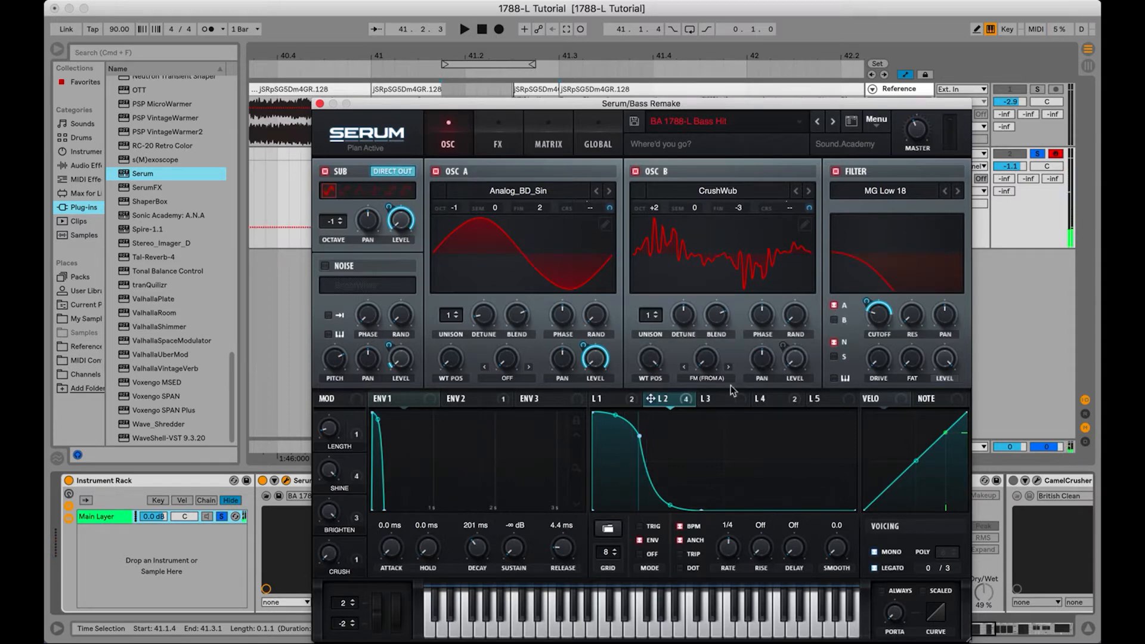
pyautogui.moveTo(690, 399); pyautogui.dragTo(884, 318)
pyautogui.moveTo(867, 305)
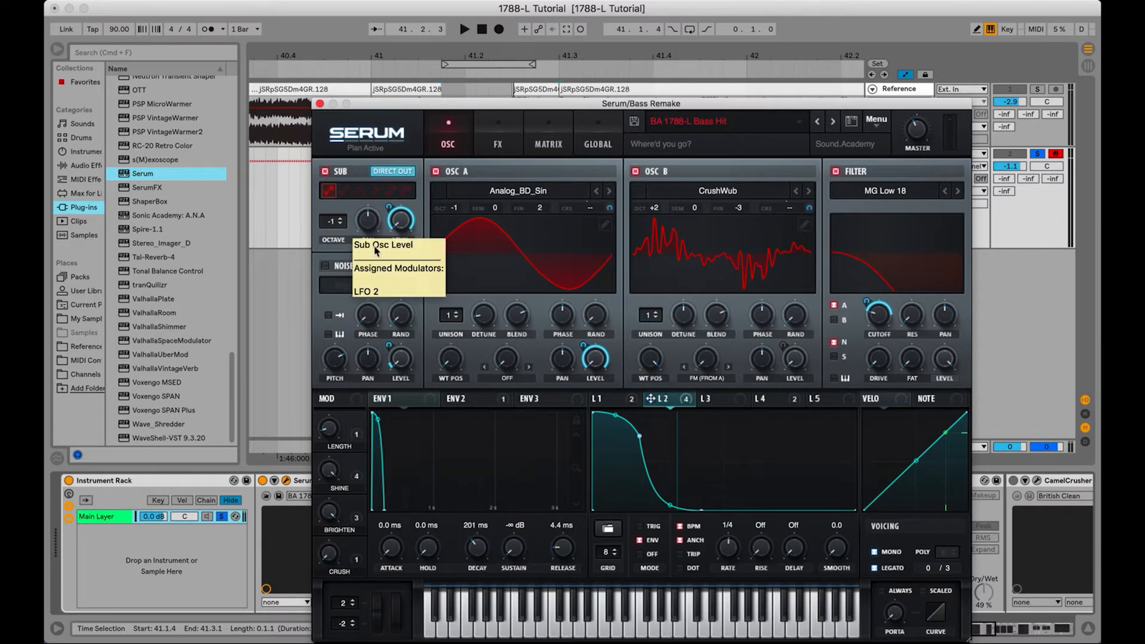
pyautogui.click(326, 266)
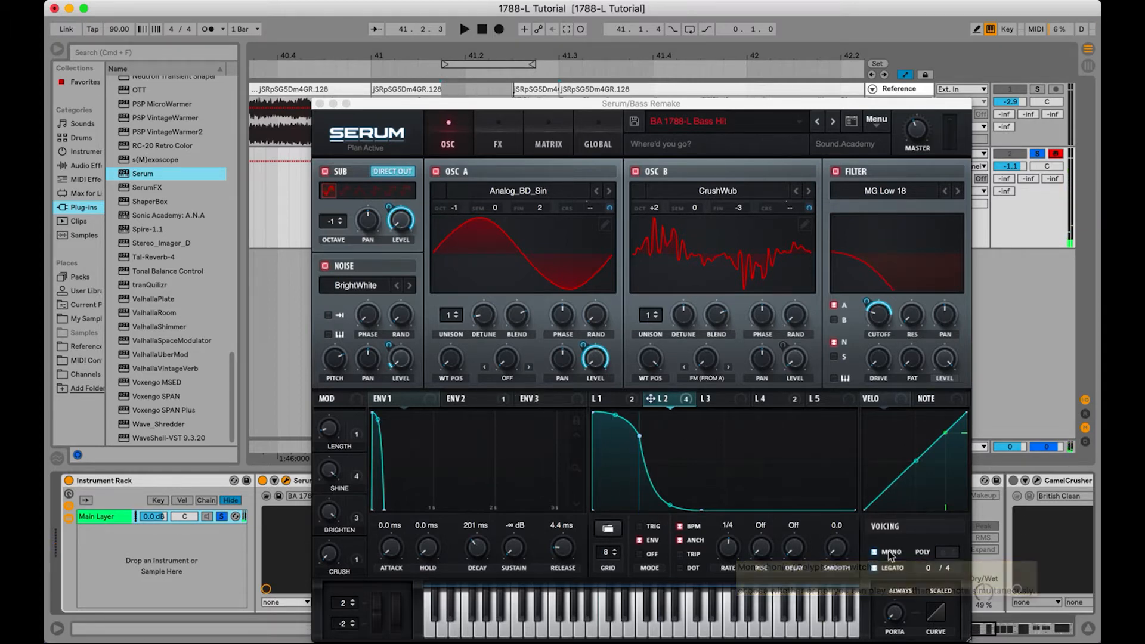
# Examine the LFO 1 and LFO 4 curves and LFO 4's modulation of oscillator B's level
pyautogui.click(612, 400)
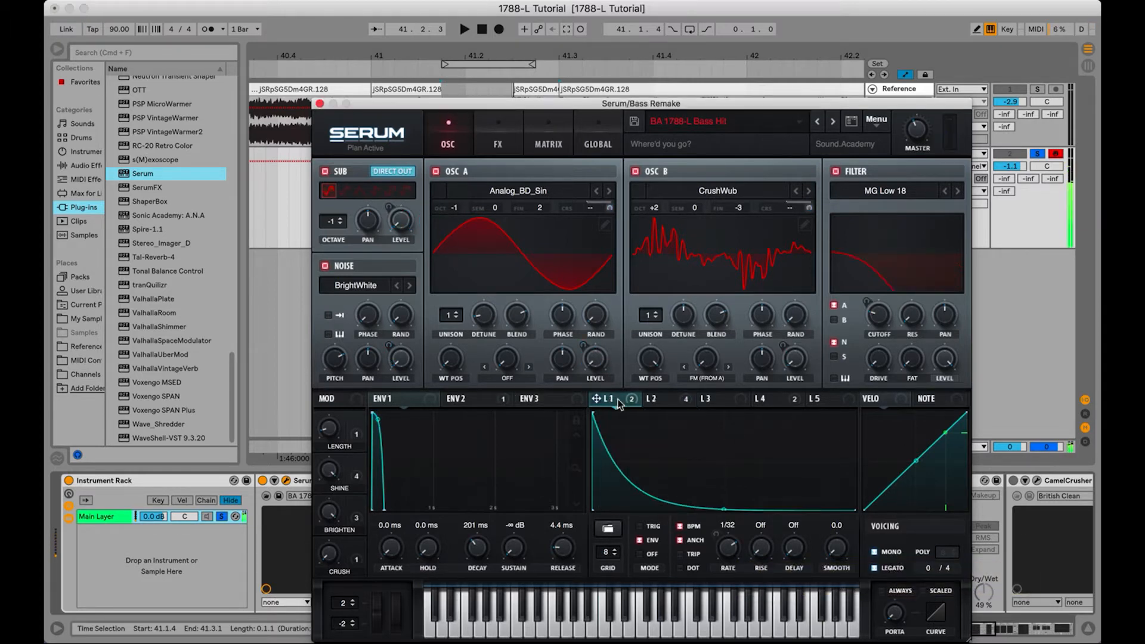
pyautogui.click(772, 399)
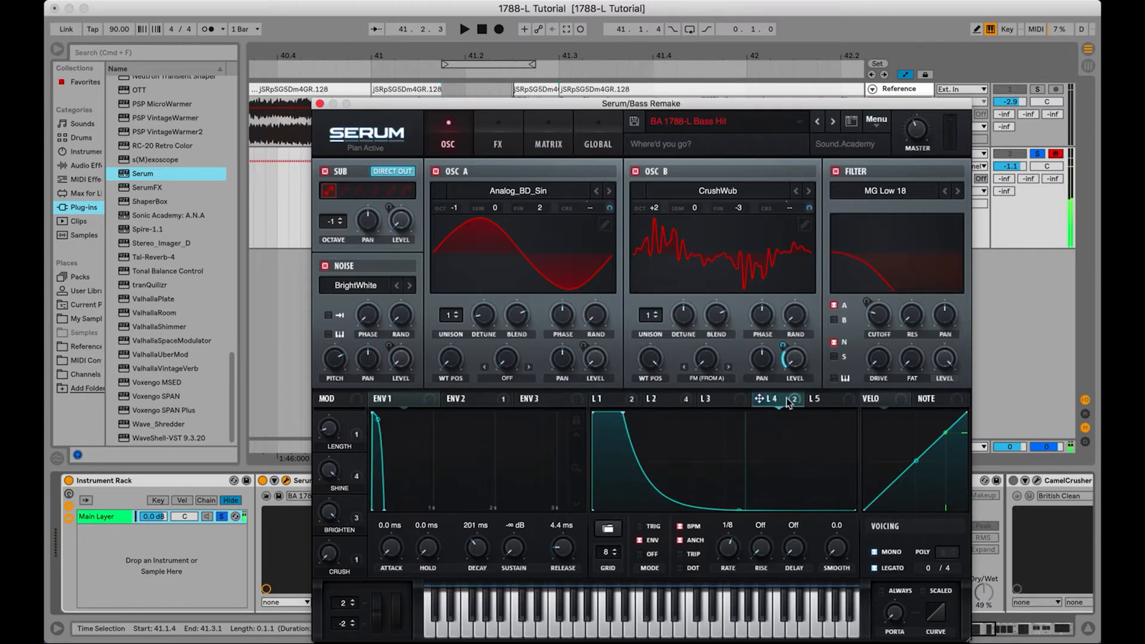
pyautogui.moveTo(795, 368)
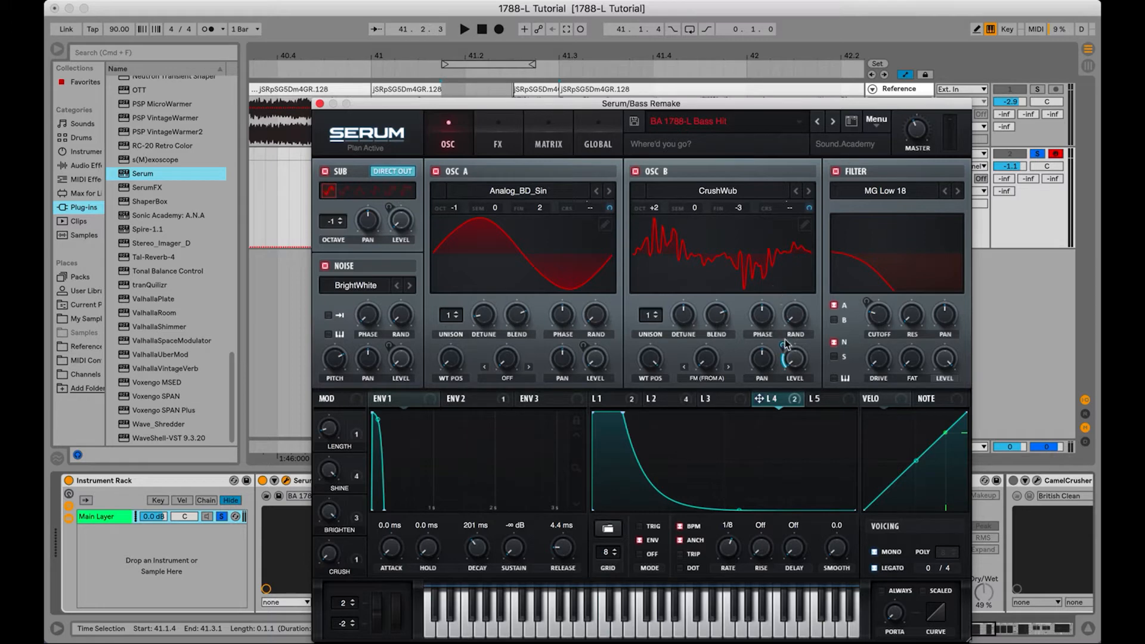
pyautogui.moveTo(784, 344)
pyautogui.mouseDown()
pyautogui.moveTo(789, 320)
pyautogui.moveTo(785, 336)
pyautogui.mouseUp()
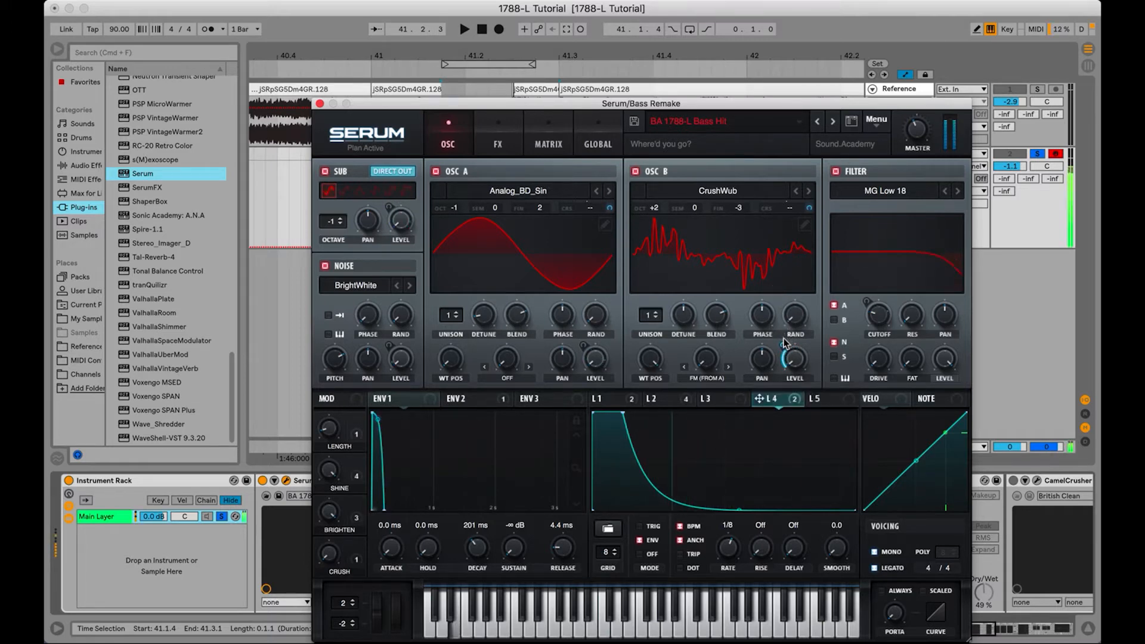
# Examine the Downsample distortion and the phaser in Serum's effects while playing the bass hit
pyautogui.click(517, 136)
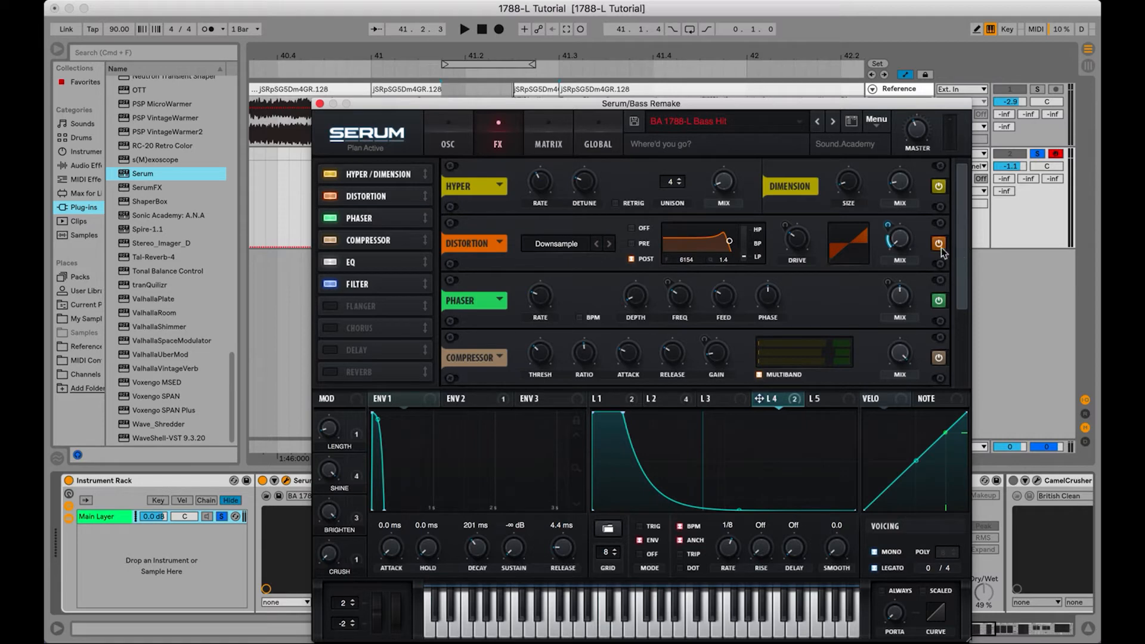
pyautogui.press('space')
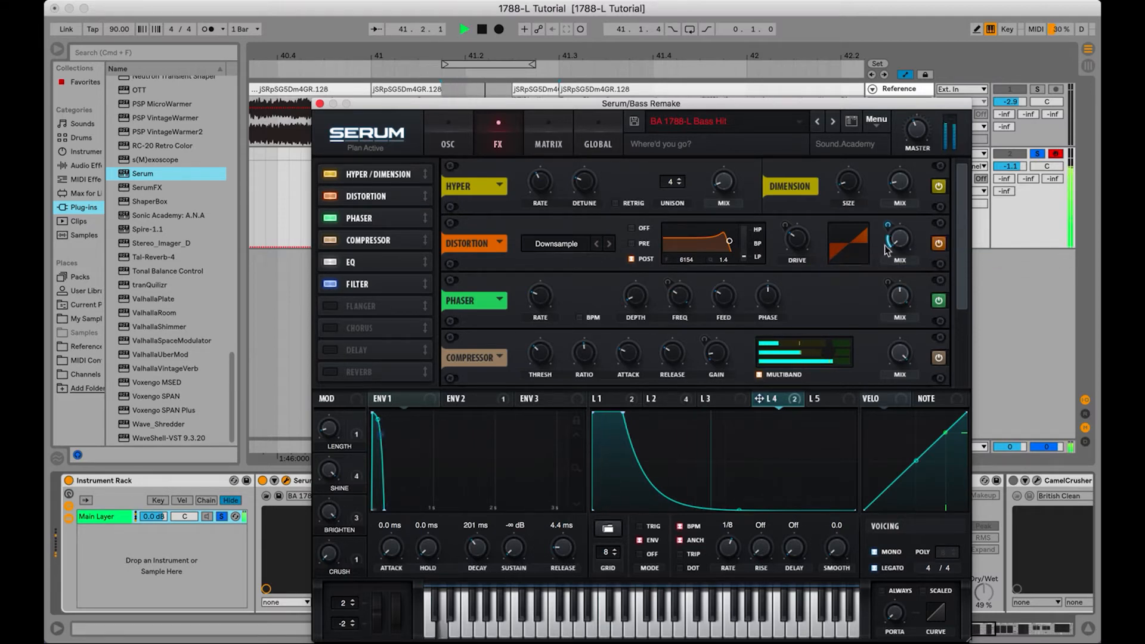
pyautogui.press('space')
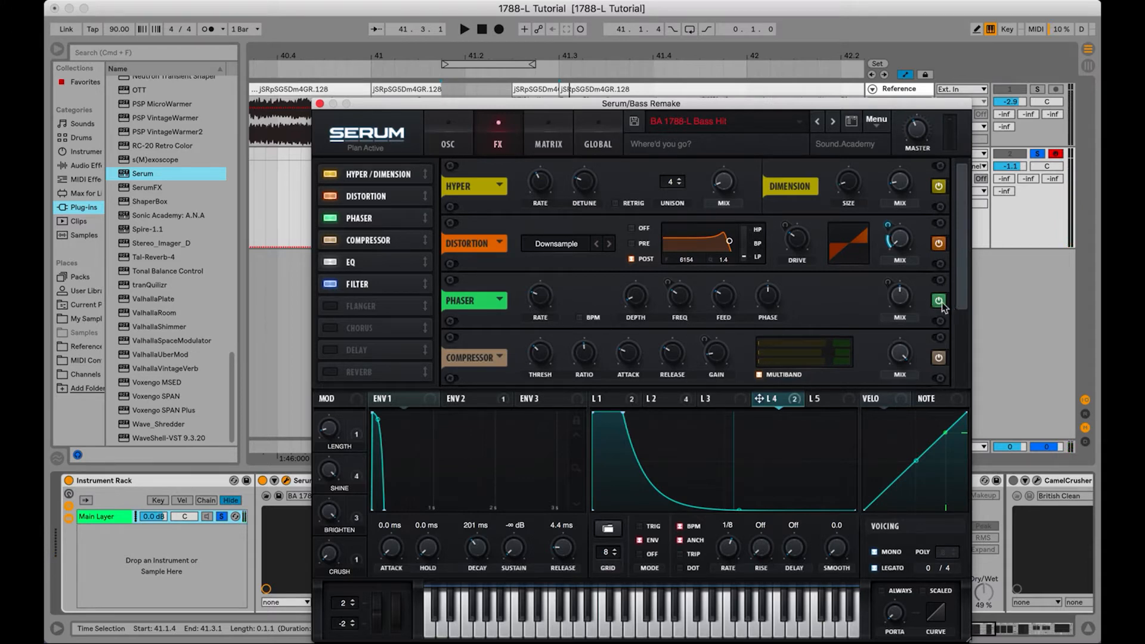
pyautogui.press('space')
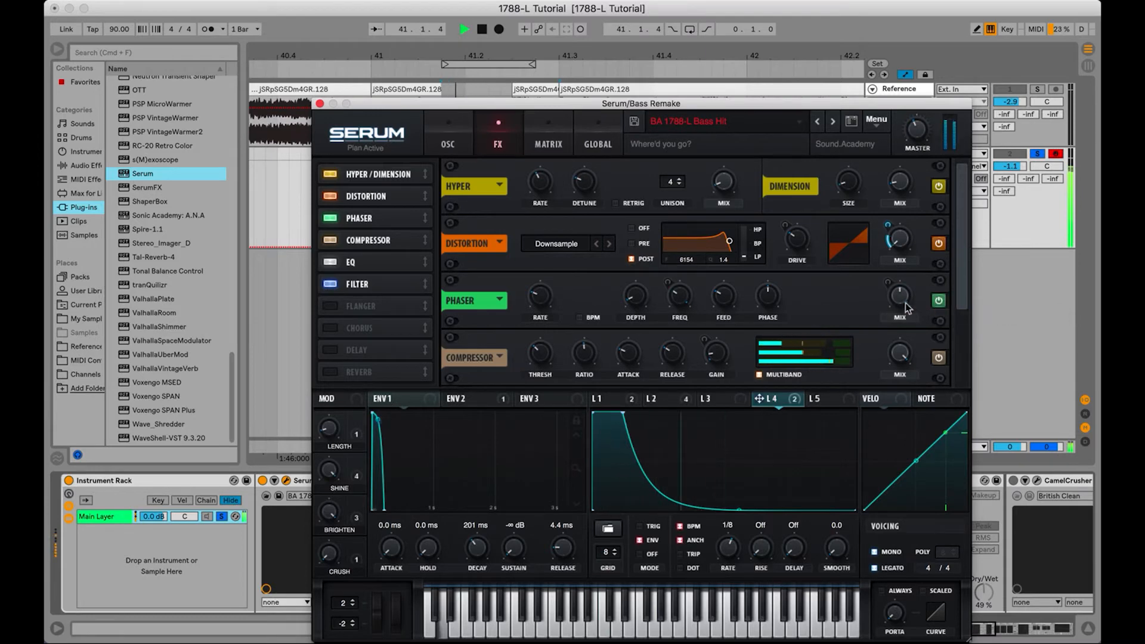
pyautogui.press('space')
# Examine the Brighten macro's modulation targets and the multiband compressor while playing the bass hit
pyautogui.moveTo(962, 267); pyautogui.dragTo(963, 299)
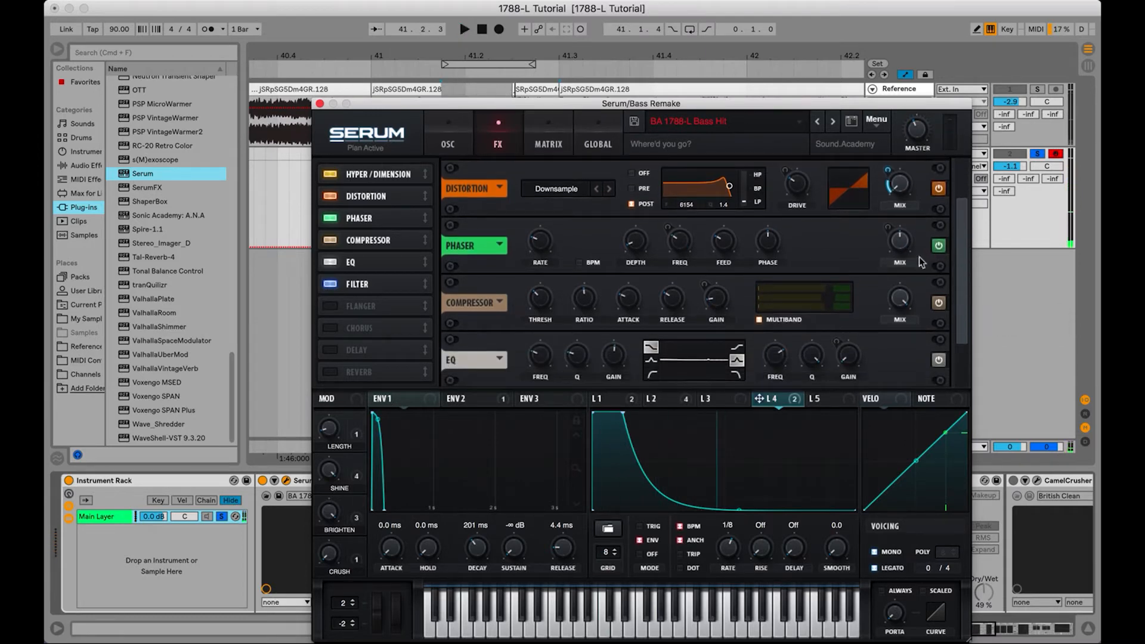
pyautogui.click(355, 507)
pyautogui.press('space')
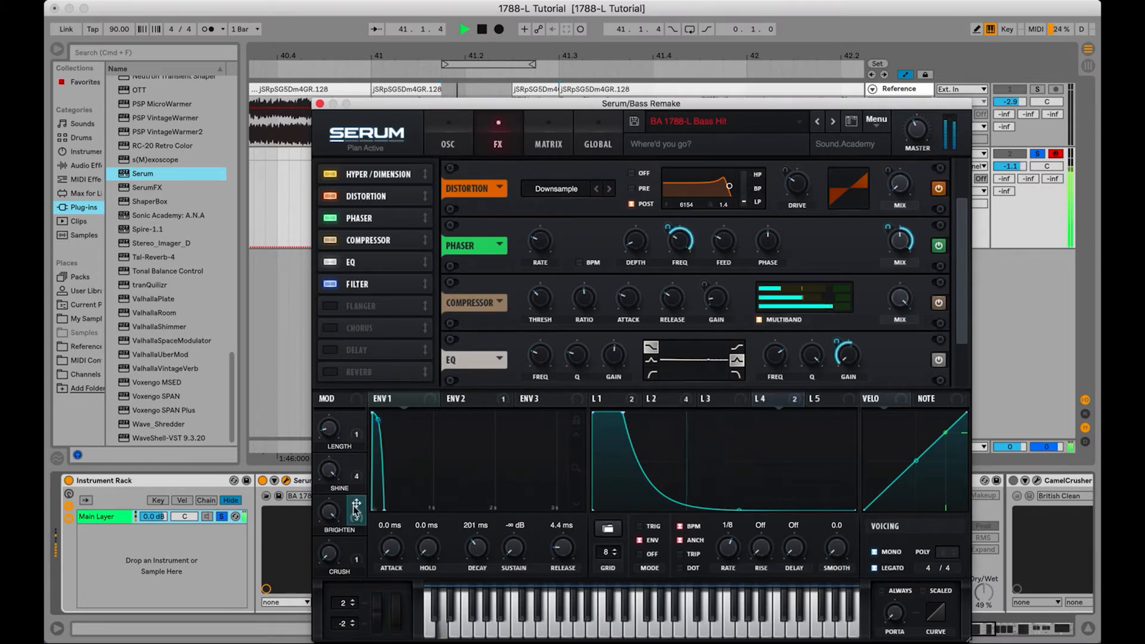
pyautogui.press('space')
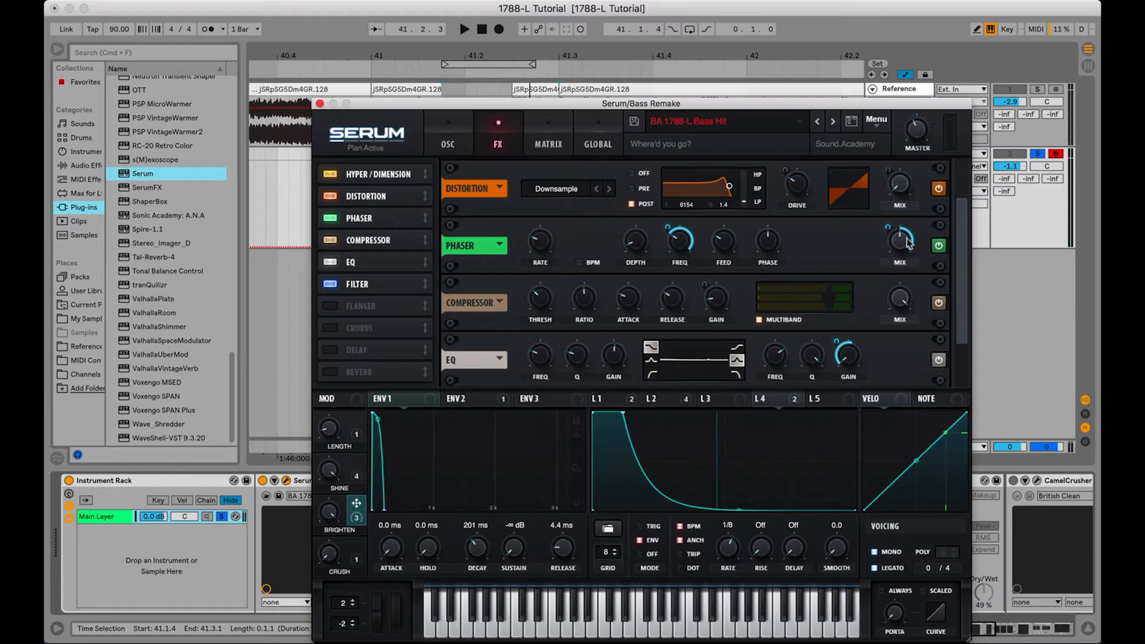
pyautogui.press('space')
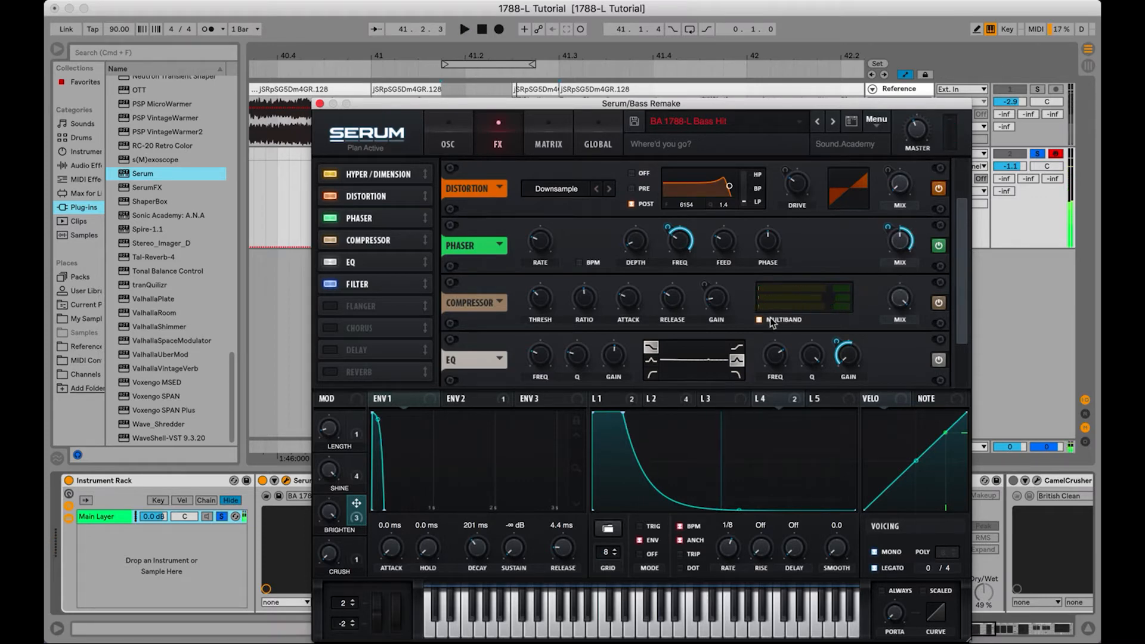
pyautogui.press('space')
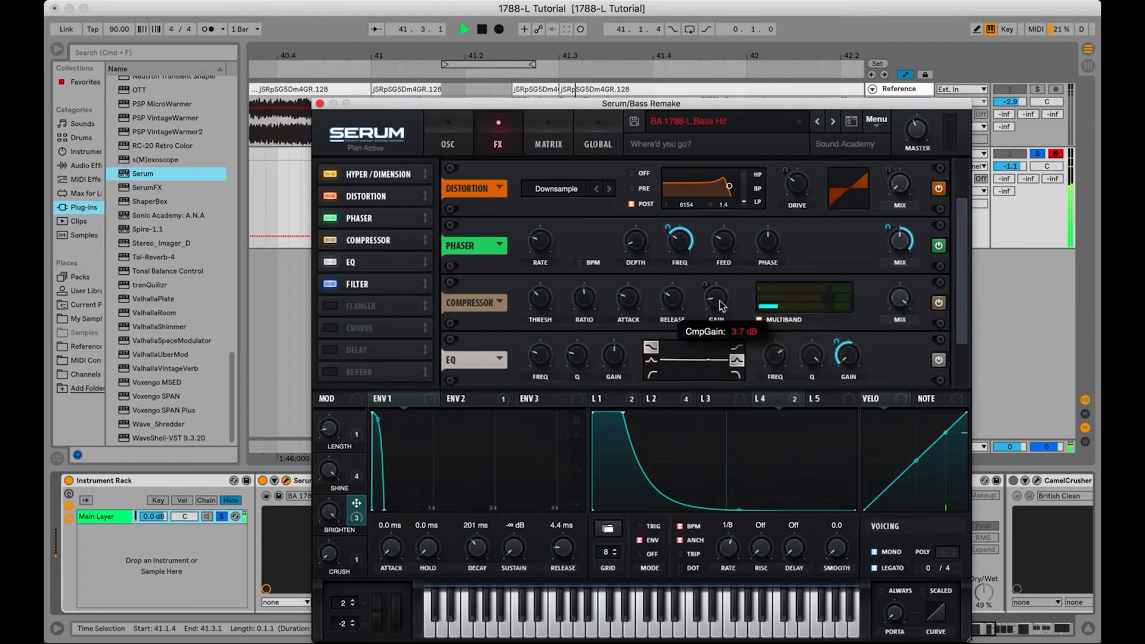
pyautogui.press('space')
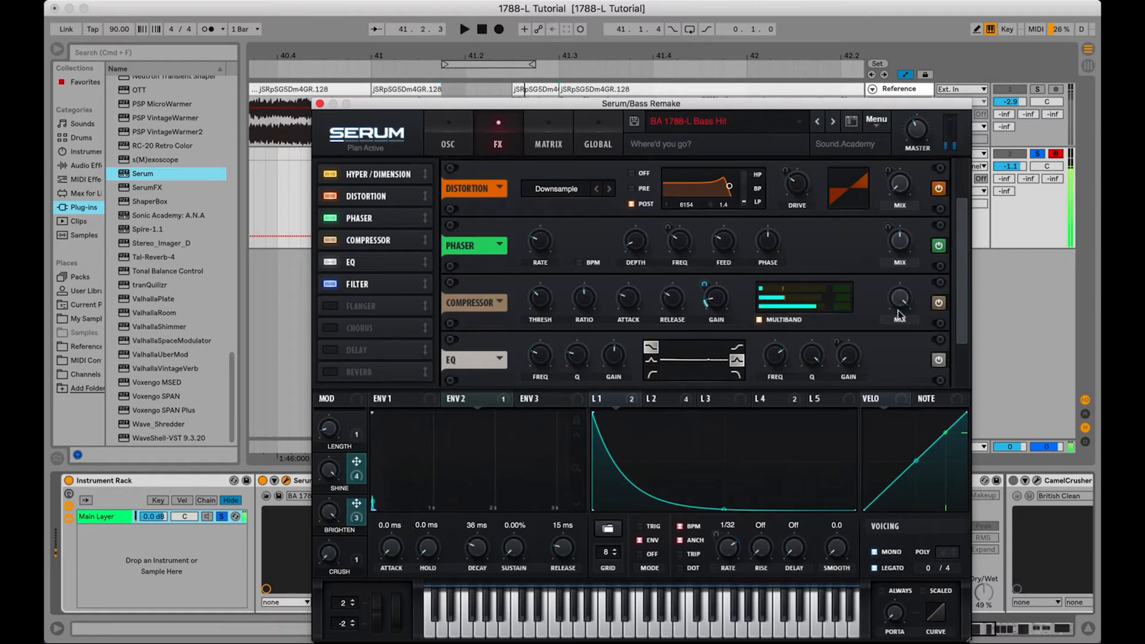
# Examine the Combs filter effect, toggling it off and back on, and play the bass hit
pyautogui.moveTo(957, 288); pyautogui.dragTo(961, 341)
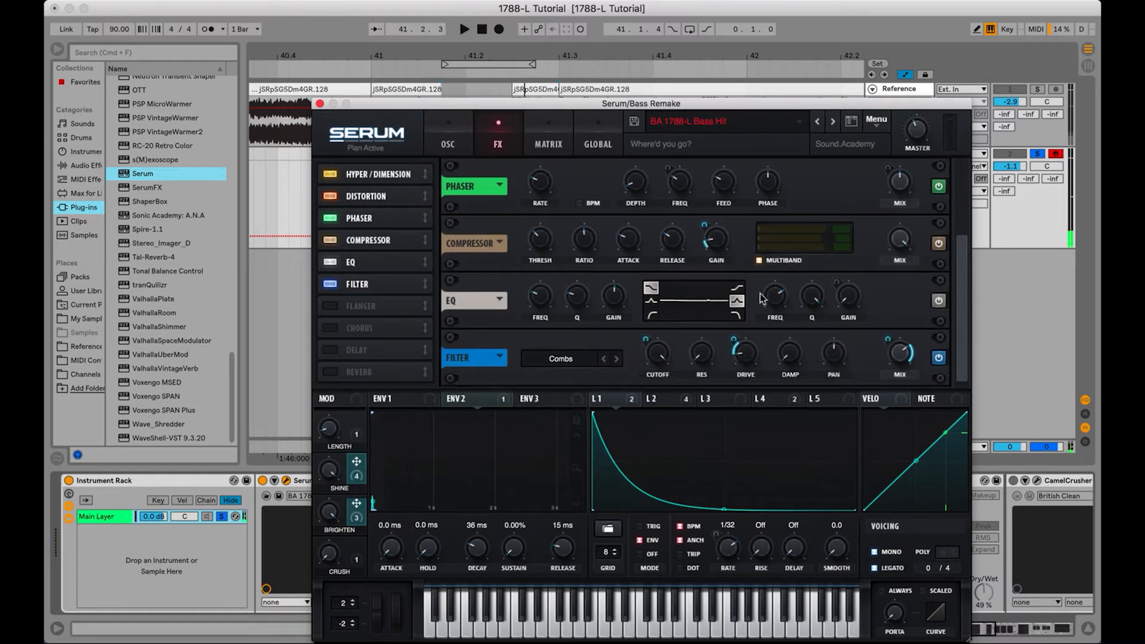
pyautogui.click(939, 359)
pyautogui.click(940, 358)
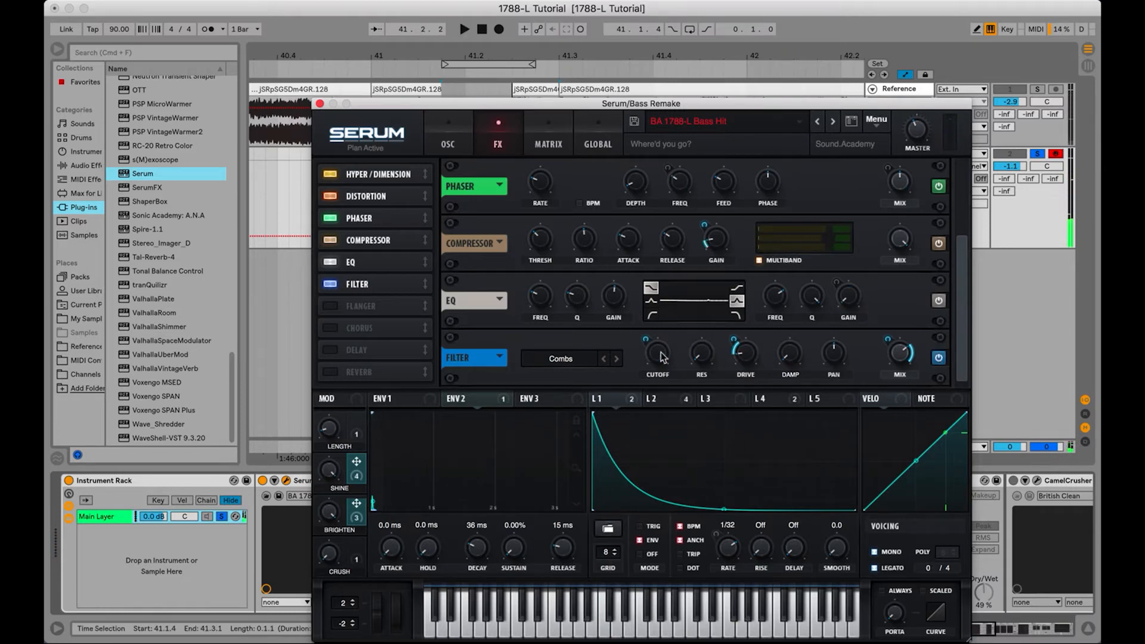
pyautogui.press('space')
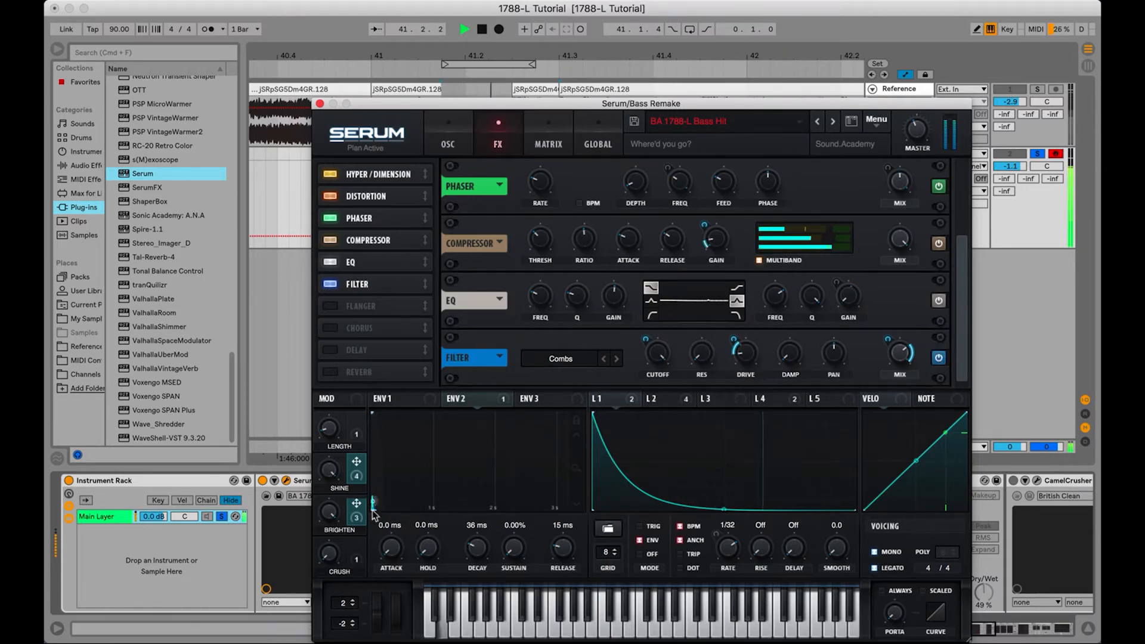
# Examine the Shine macro's modulation of the Combs filter while playing the bass hit, and close Serum
pyautogui.press('space')
pyautogui.press('space')
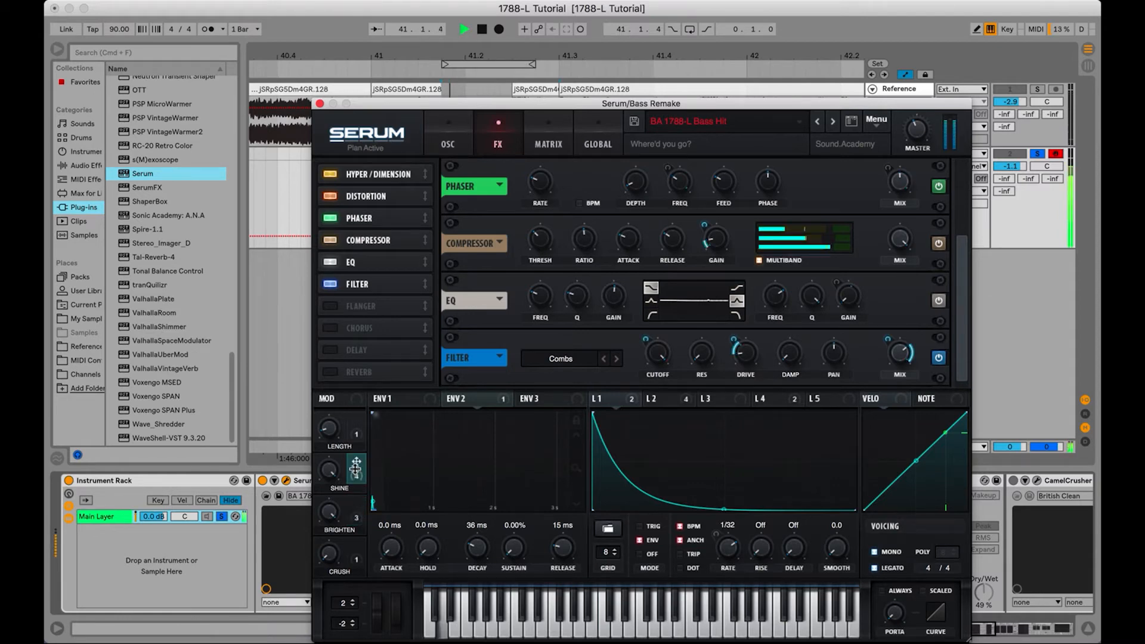
pyautogui.press('space')
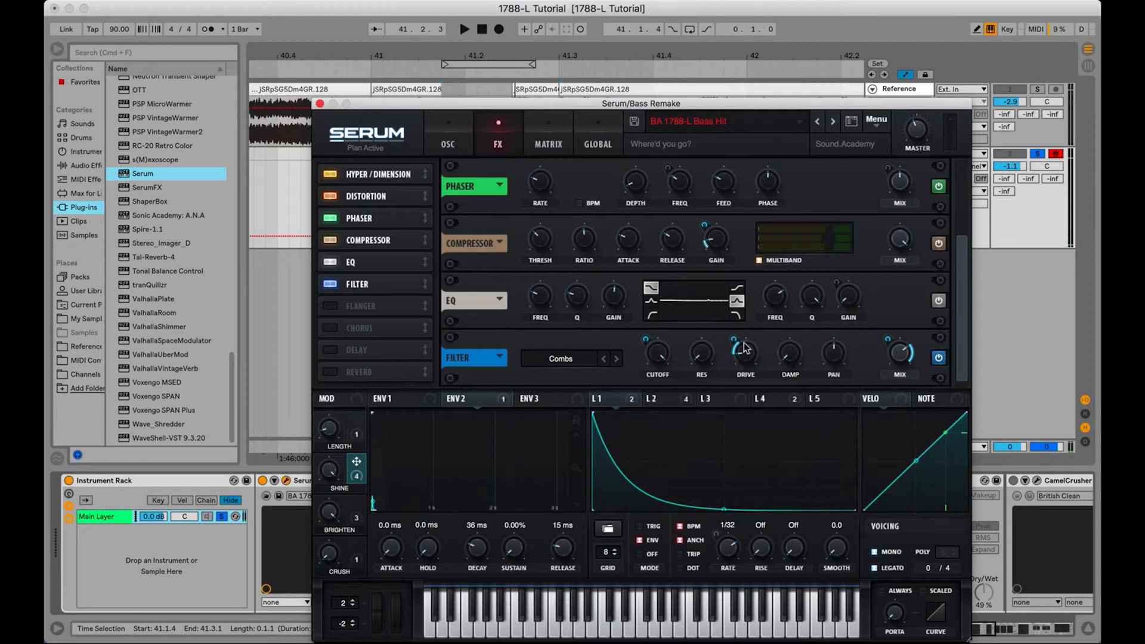
pyautogui.press('space')
pyautogui.press('space')
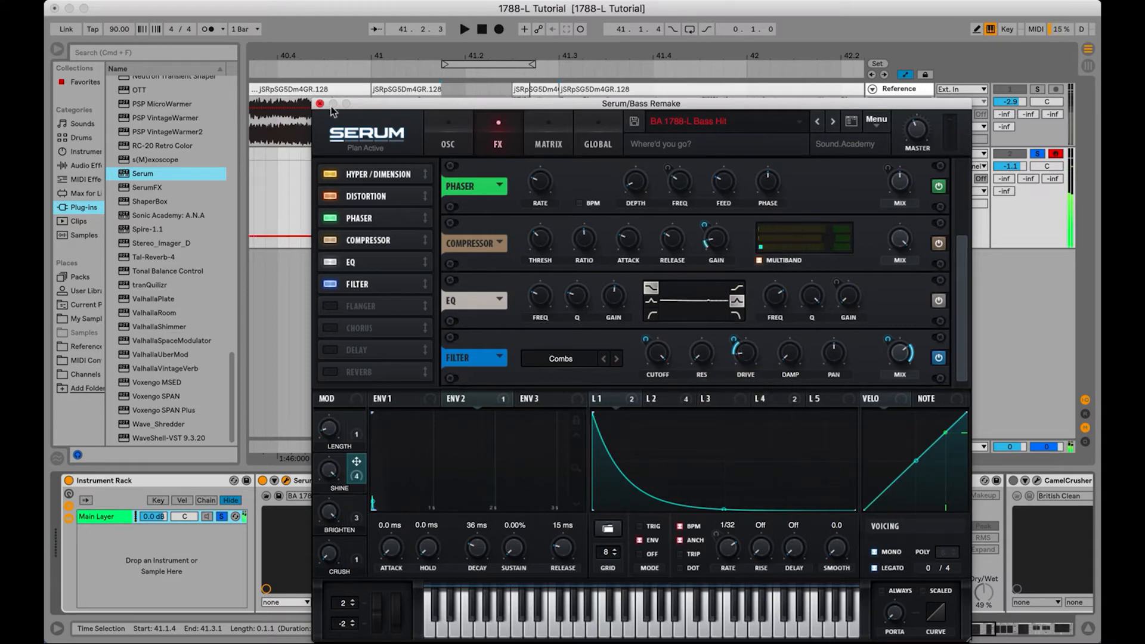
pyautogui.click(319, 104)
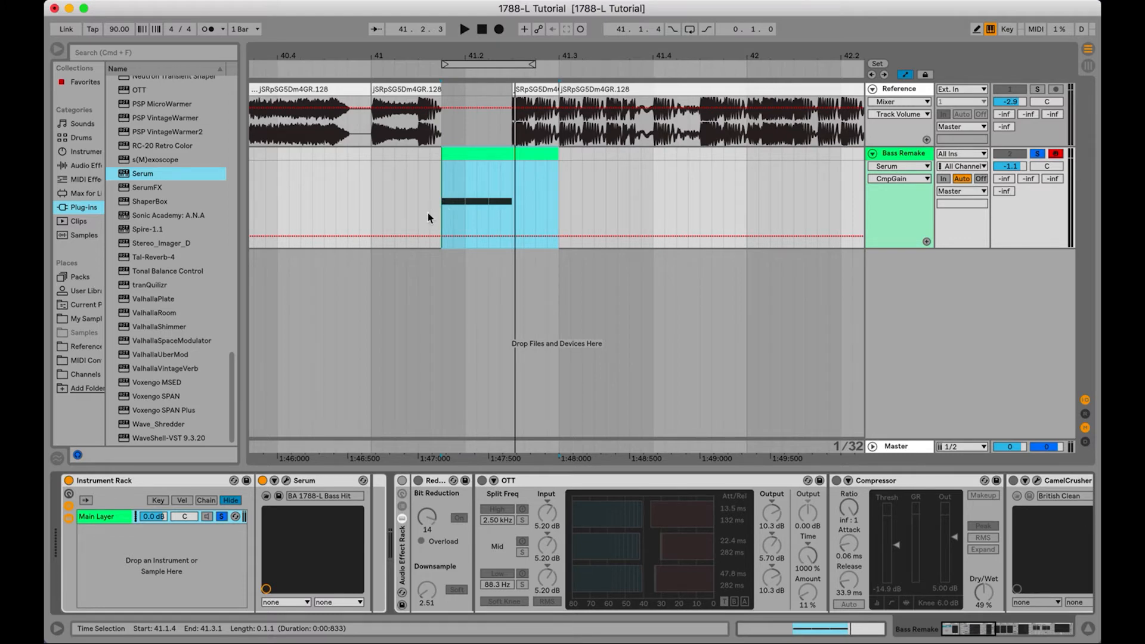
# Enable the Audio Effect Rack after Serum and bypass its EQ Eight, Small Room reverb and Multiband Compression
pyautogui.click(400, 481)
pyautogui.hscroll(20, 596, 490)
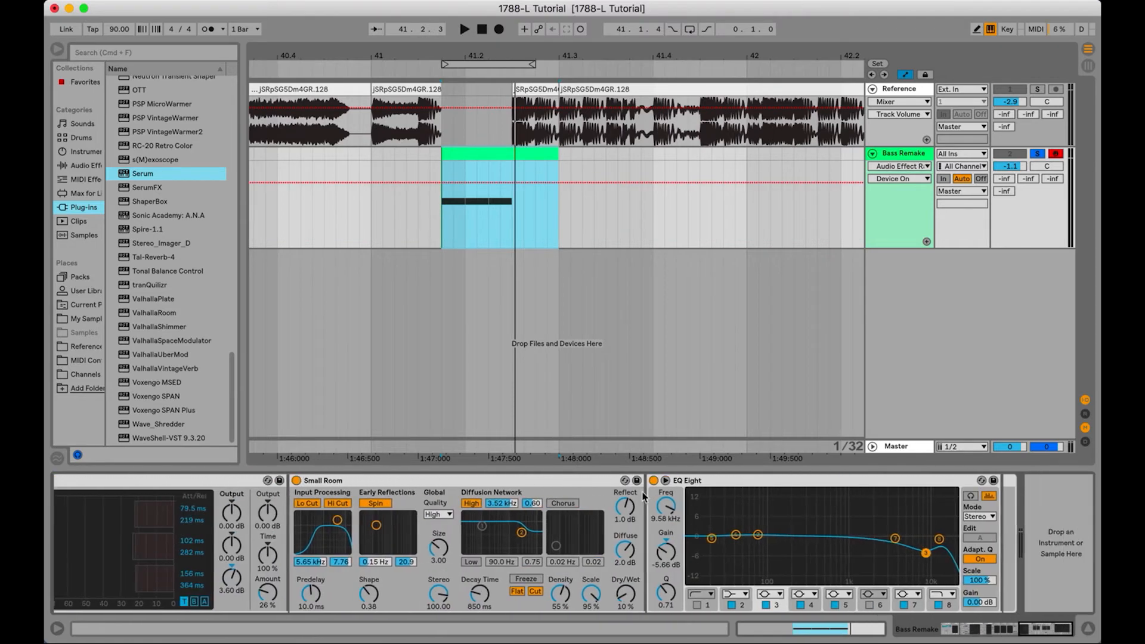
pyautogui.click(655, 482)
pyautogui.hscroll(-10, 620, 484)
pyautogui.click(709, 482)
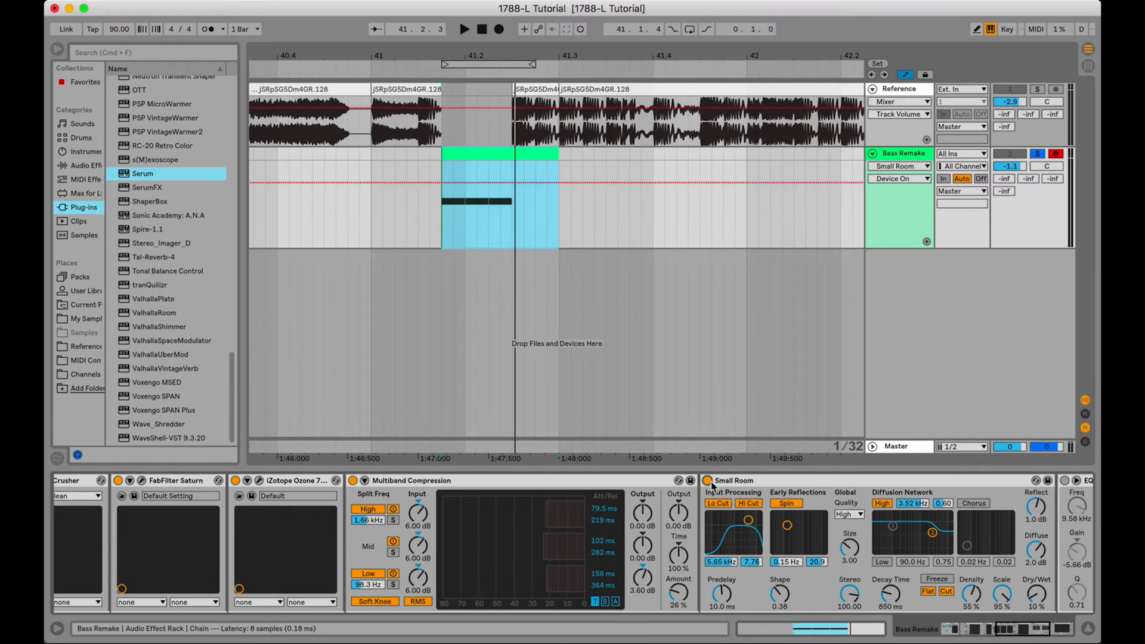
pyautogui.click(708, 482)
pyautogui.hscroll(-10, 656, 485)
pyautogui.click(544, 481)
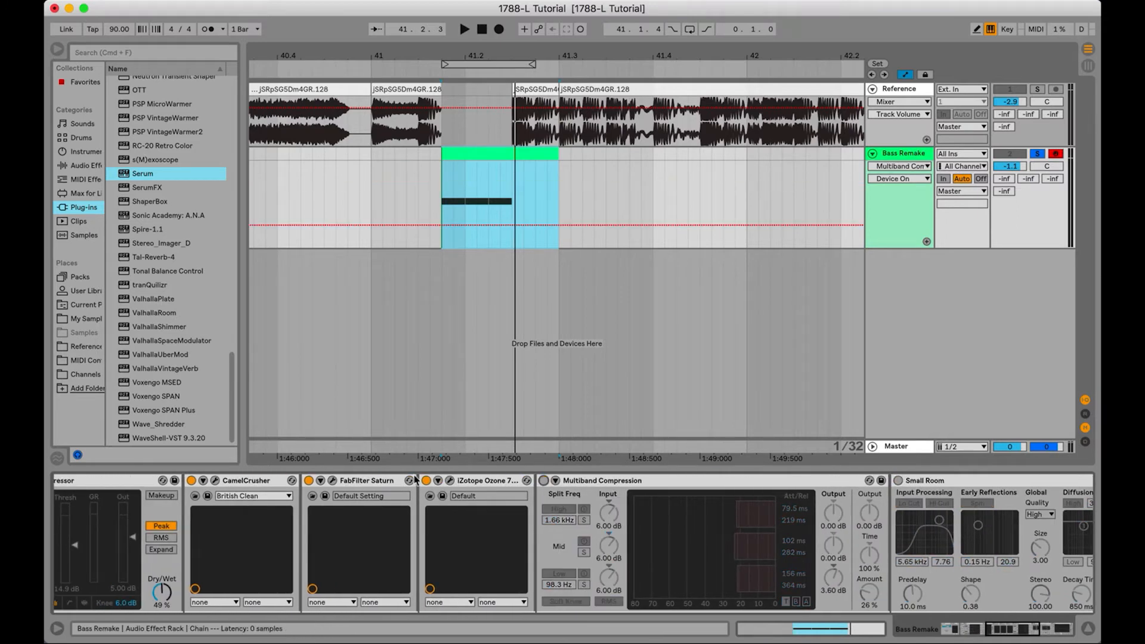
# Bypass the rack's iZotope Ozone 7 Imager, FabFilter Saturn, CamelCrusher, Compressor and OTT, leaving only Redux active
pyautogui.click(426, 481)
pyautogui.click(308, 480)
pyautogui.hscroll(-5, 323, 486)
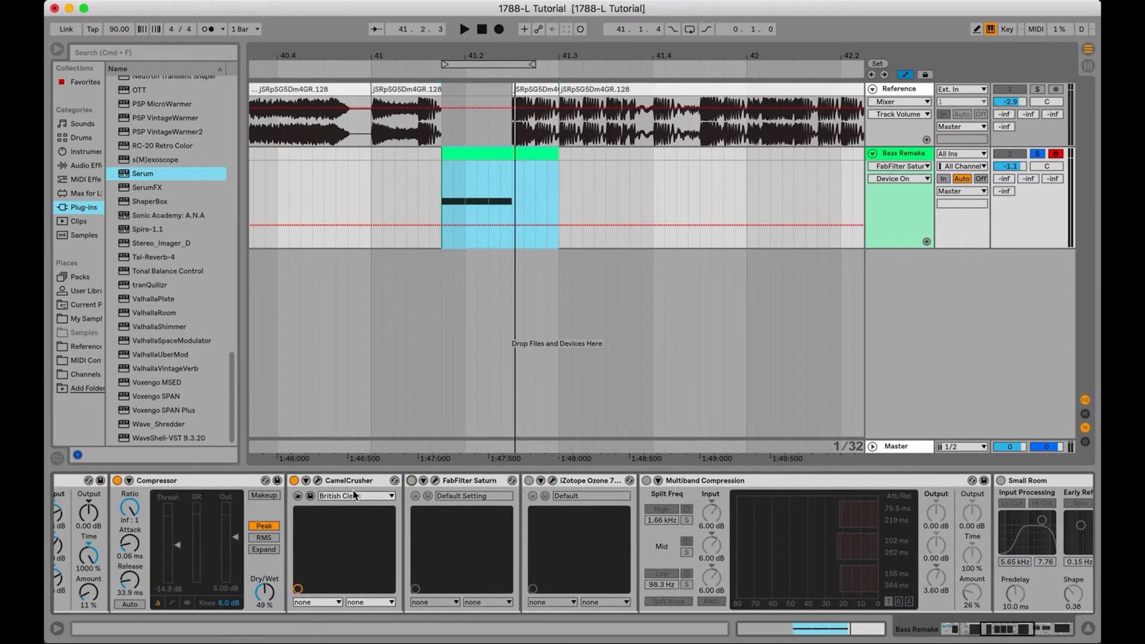
pyautogui.click(296, 480)
pyautogui.hscroll(-10, 495, 498)
pyautogui.hscroll(-10, 495, 498)
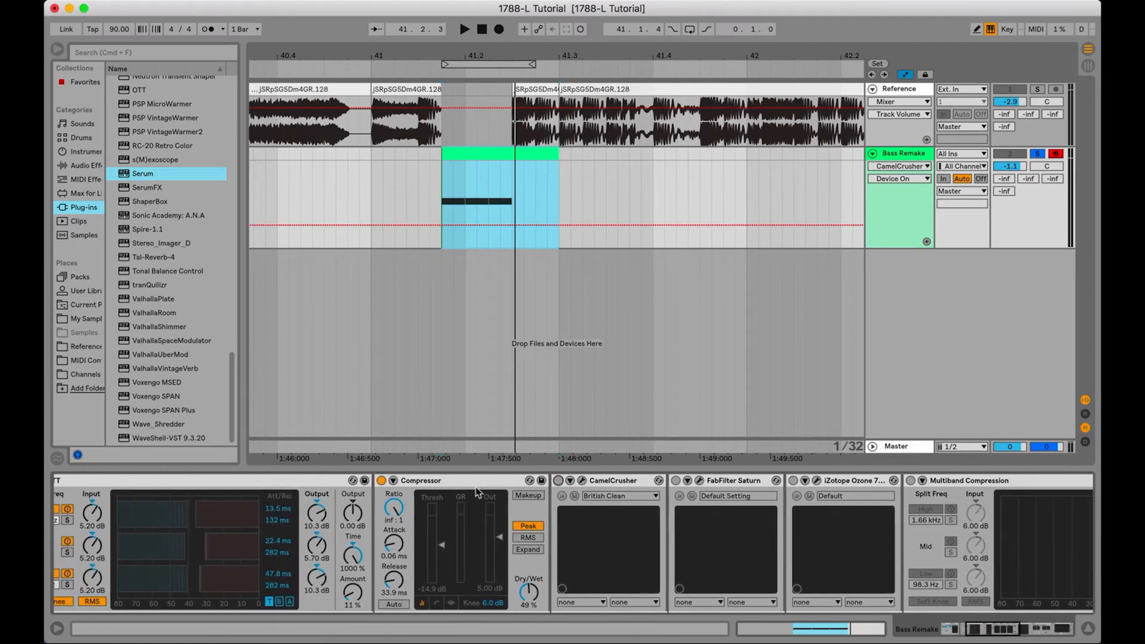
pyautogui.click(660, 481)
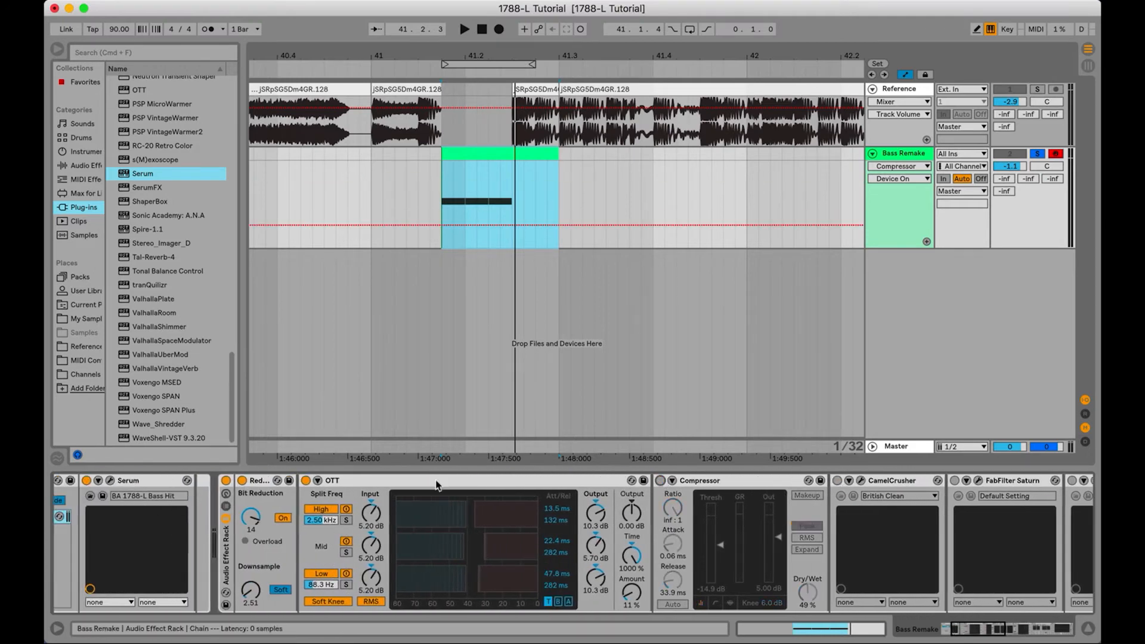
pyautogui.click(306, 481)
# Locate the Redux device in the browser's list of audio effects
pyautogui.click(278, 490)
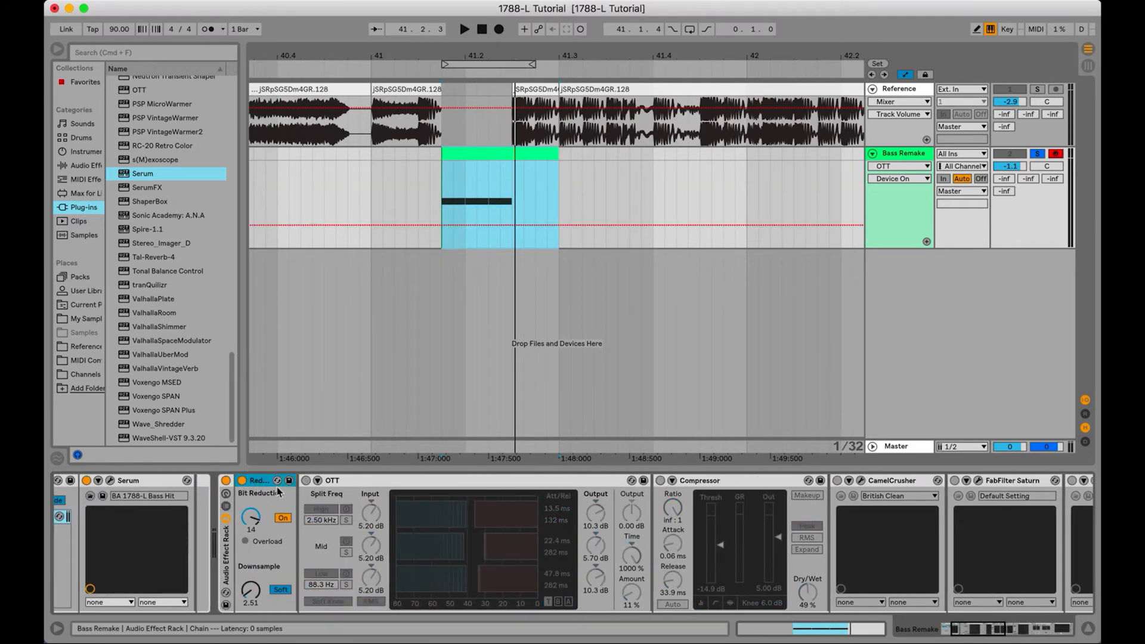
pyautogui.click(82, 169)
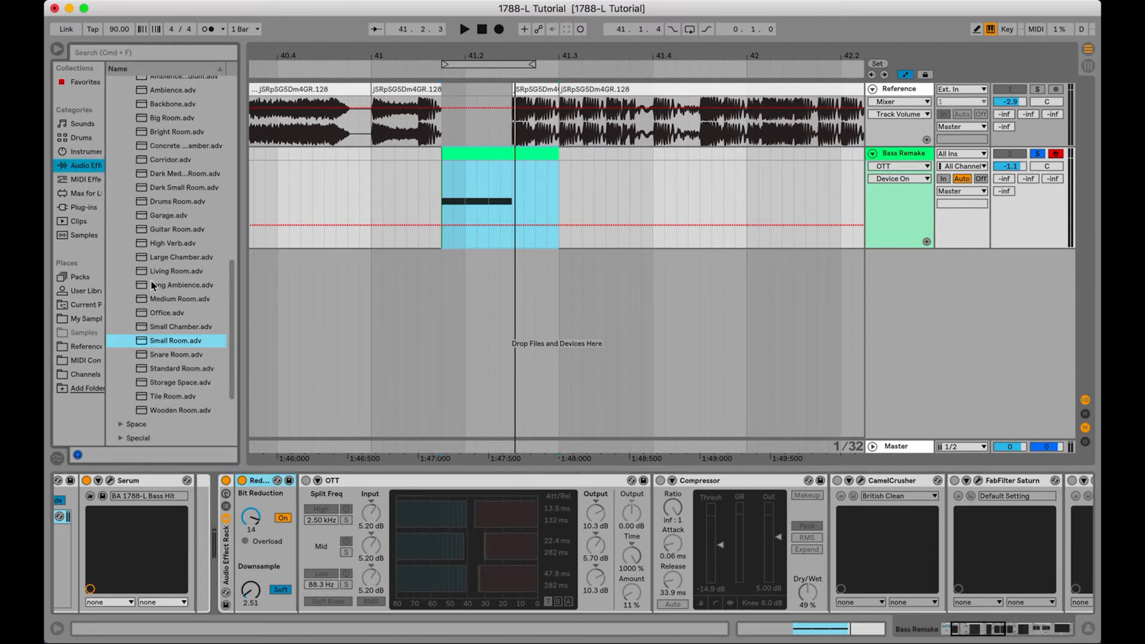
pyautogui.scroll(-3, 153, 285)
pyautogui.scroll(15, 123, 191)
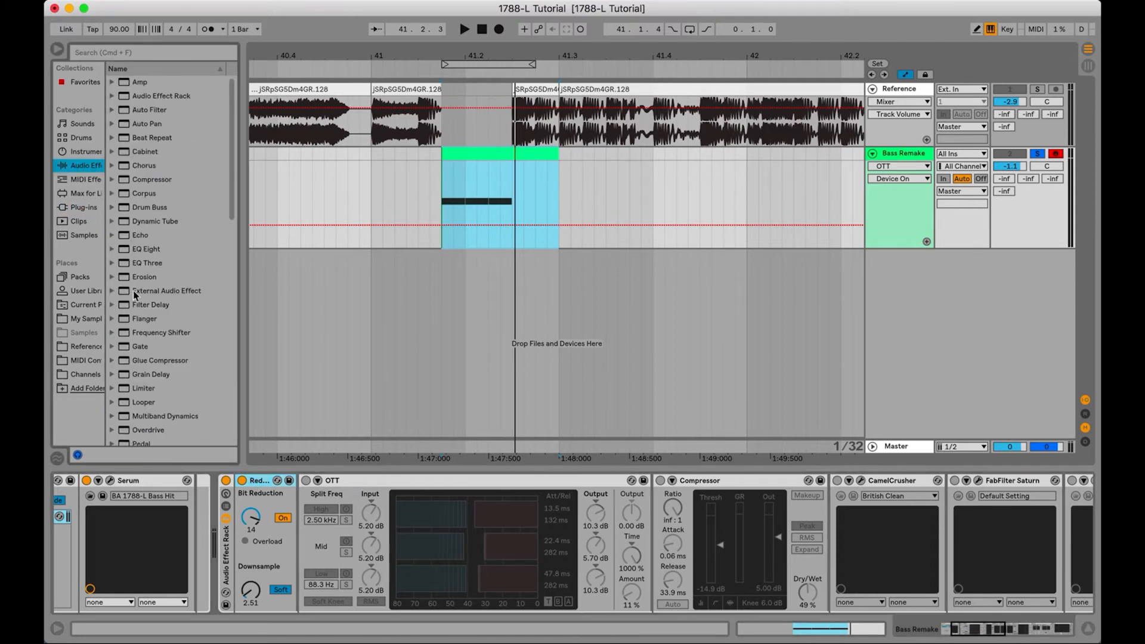
pyautogui.scroll(-8, 132, 262)
pyautogui.click(112, 198)
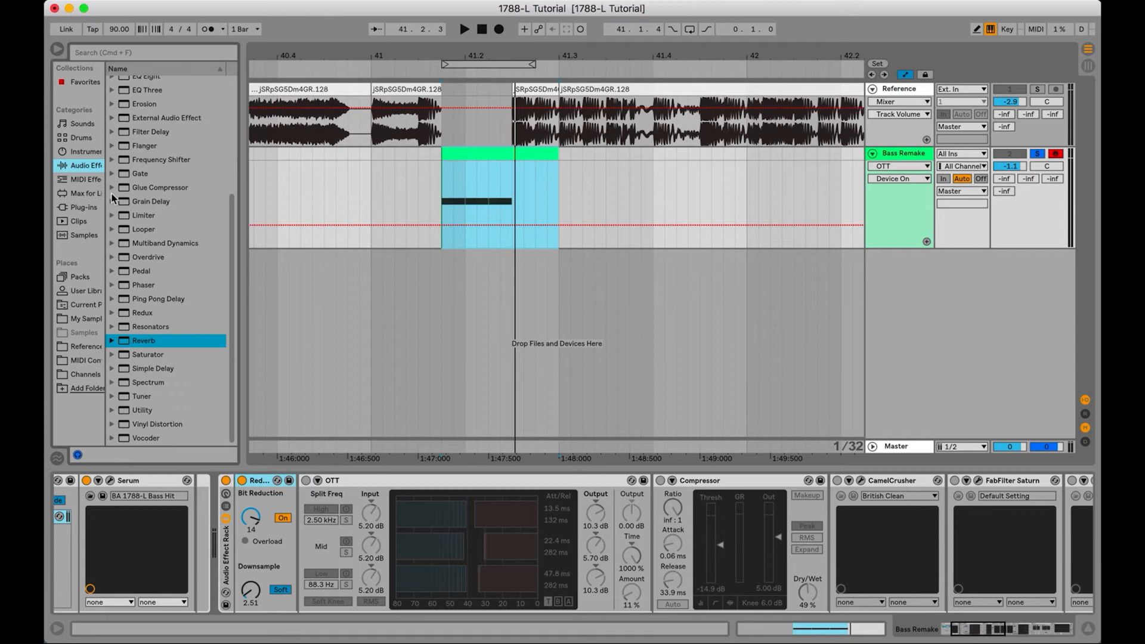
pyautogui.click(142, 314)
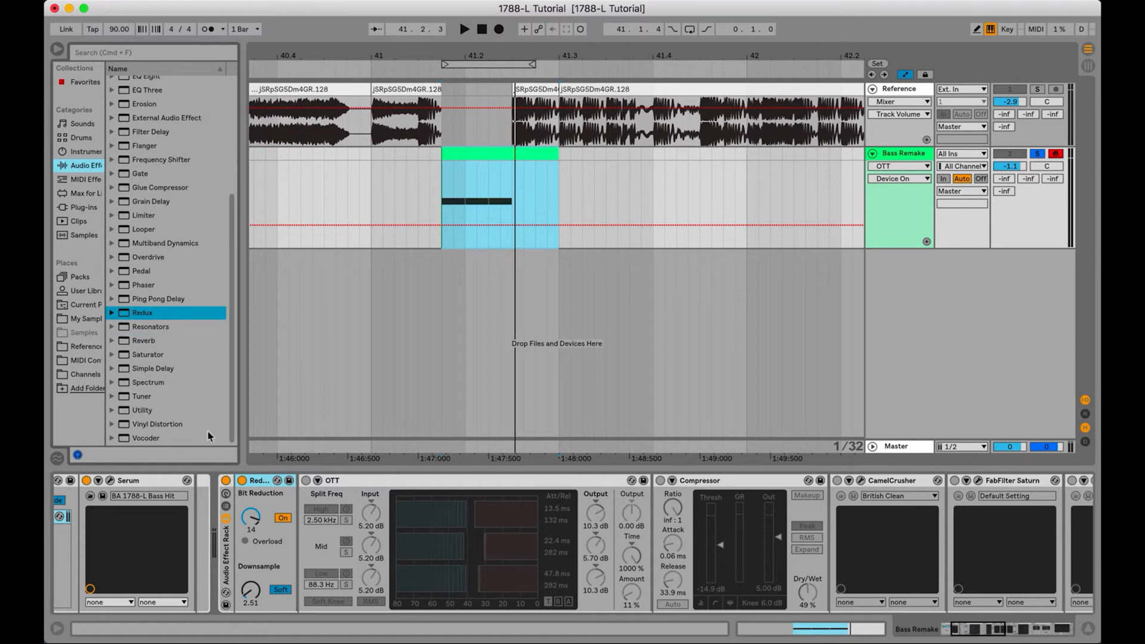
# Switch Redux's Downsample mode to Hard and back to Soft, and play the bass hit through it
pyautogui.click(279, 590)
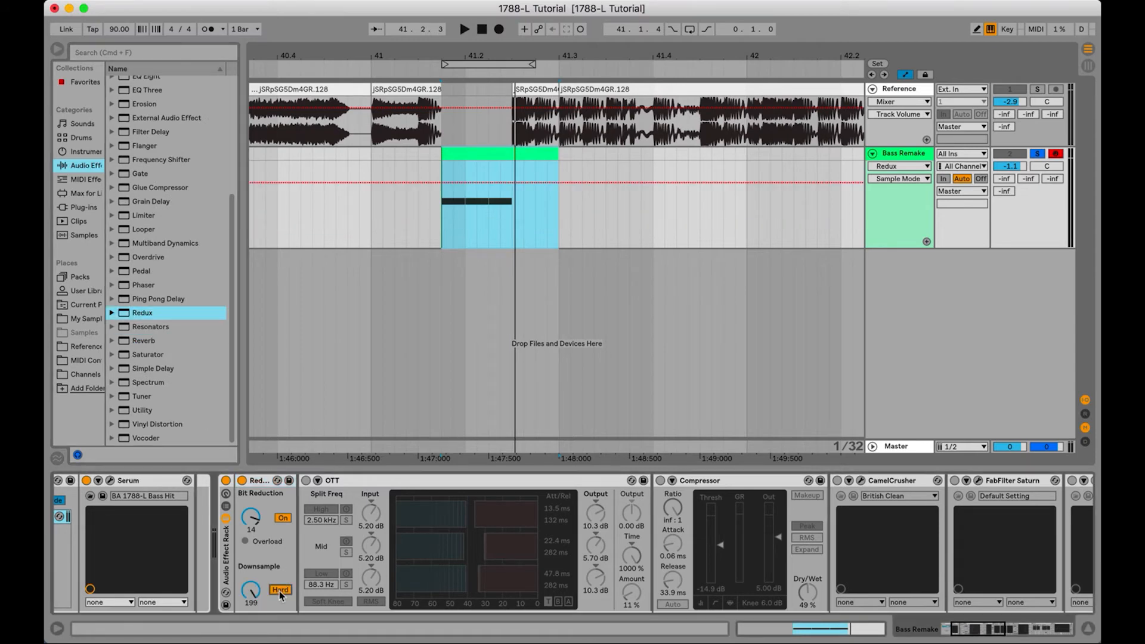
pyautogui.click(279, 591)
pyautogui.press('space')
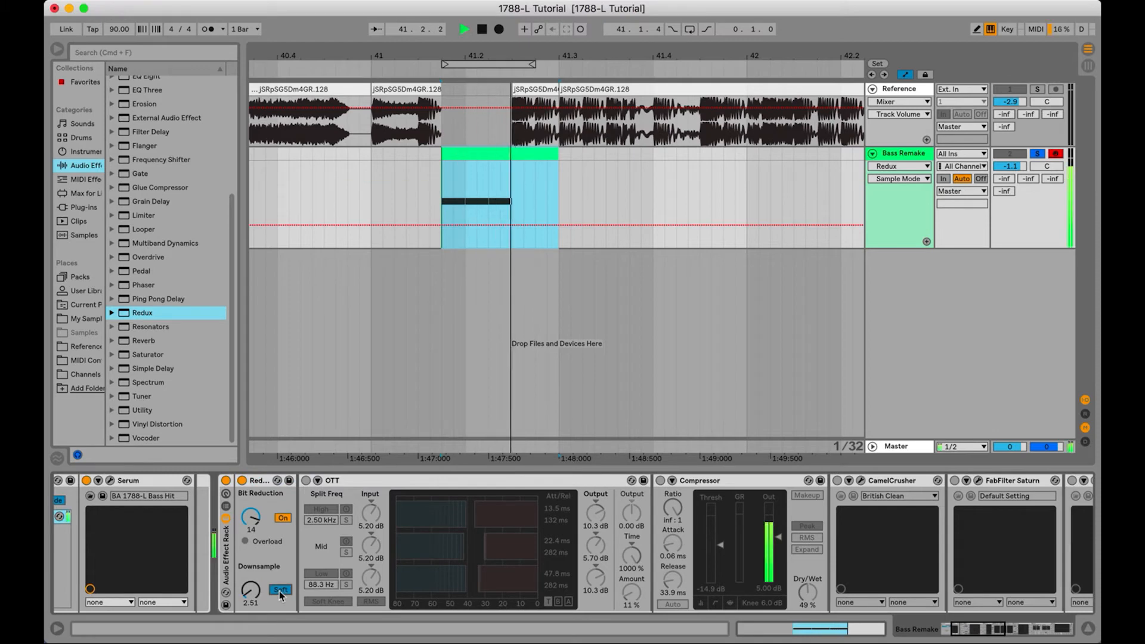
pyautogui.press('space')
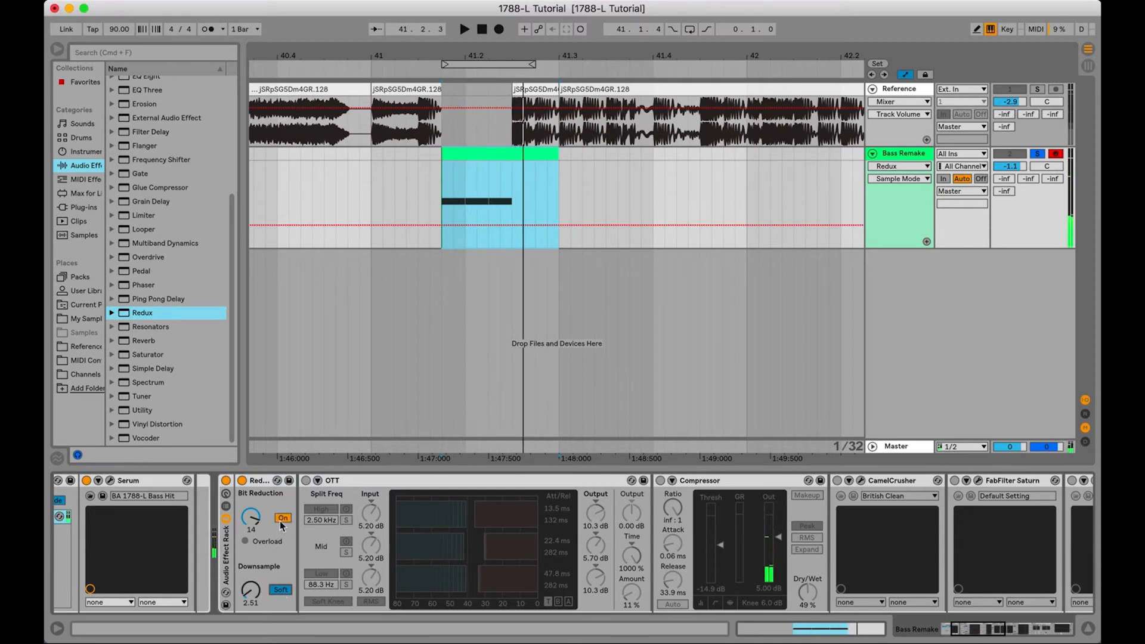
pyautogui.press('space')
pyautogui.press('space')
# Compare the bass hit with Redux bypassed and with Redux enabled
pyautogui.click(242, 481)
pyautogui.press('space')
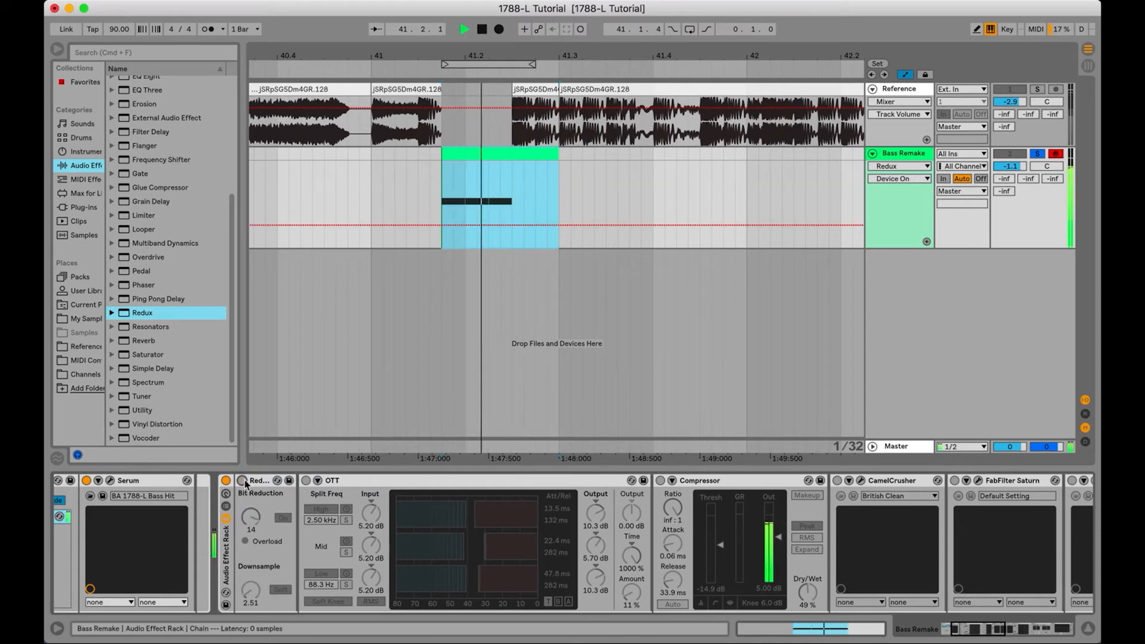
pyautogui.press('space')
pyautogui.click(244, 481)
pyautogui.press('space')
pyautogui.press('space')
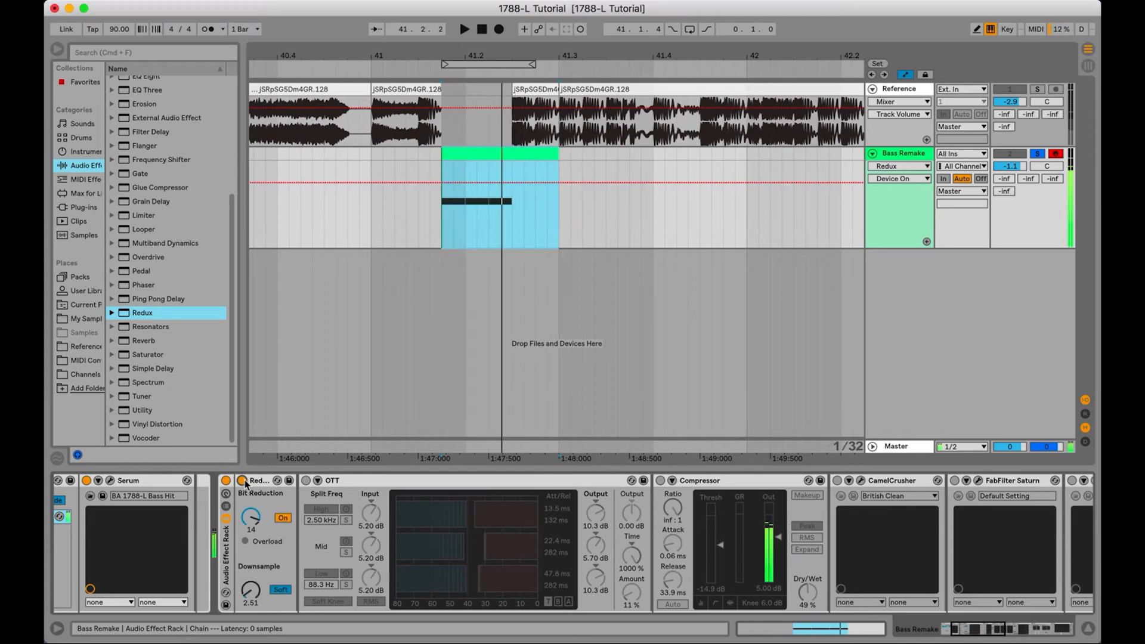
# Enable OTT and the Compressor in the effect rack and play the bass hit through them
pyautogui.press('space')
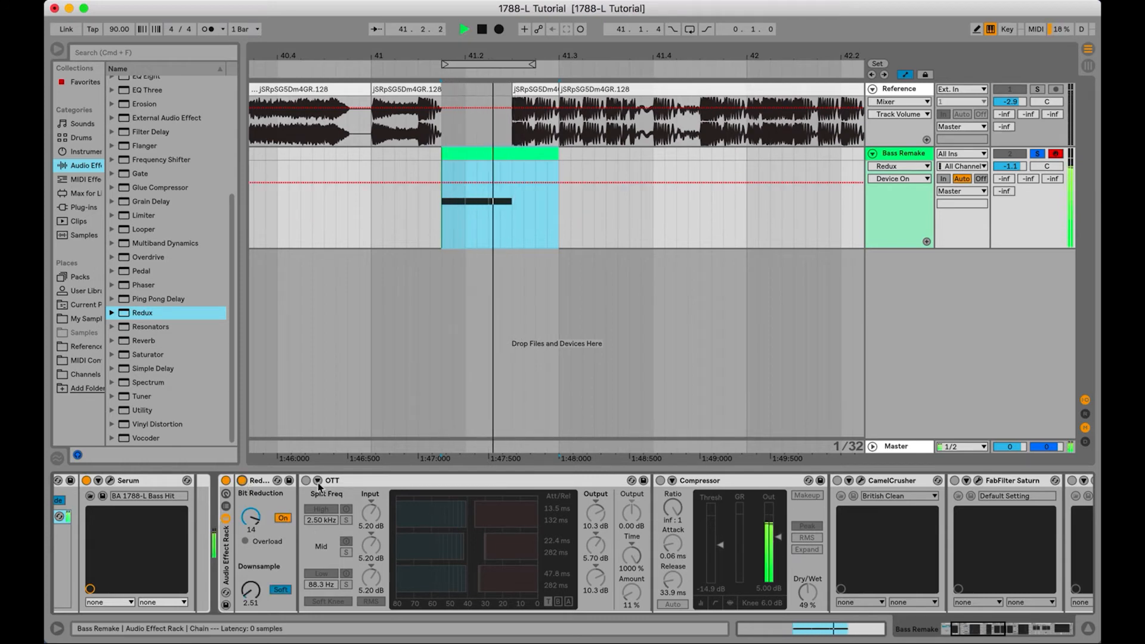
pyautogui.click(306, 481)
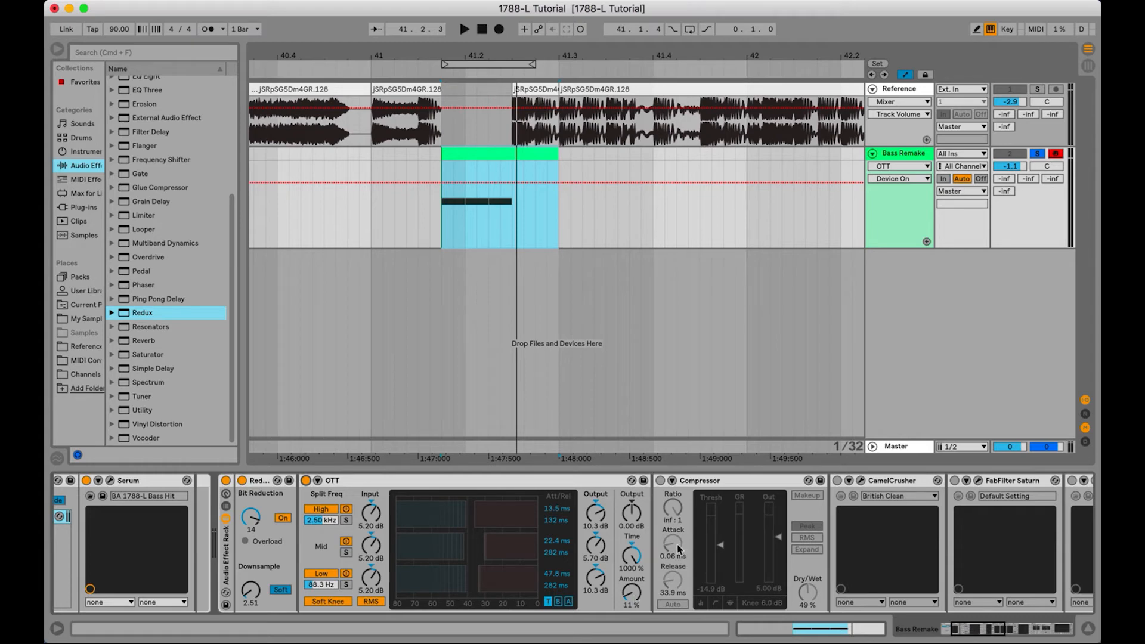
pyautogui.click(661, 480)
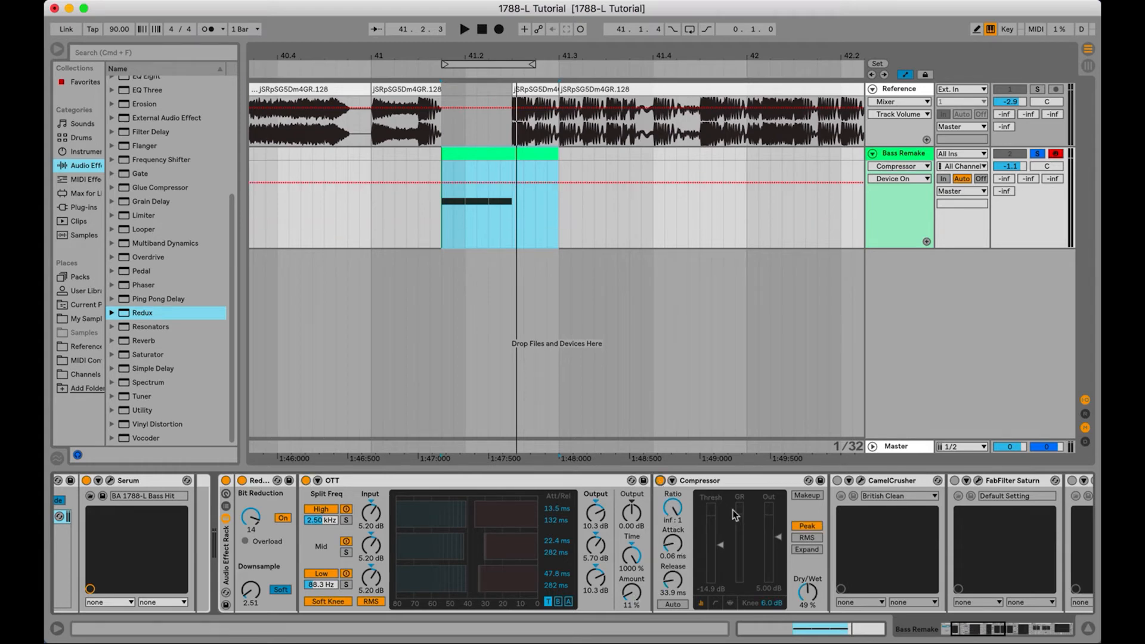
pyautogui.hscroll(5, 735, 517)
pyautogui.press('space')
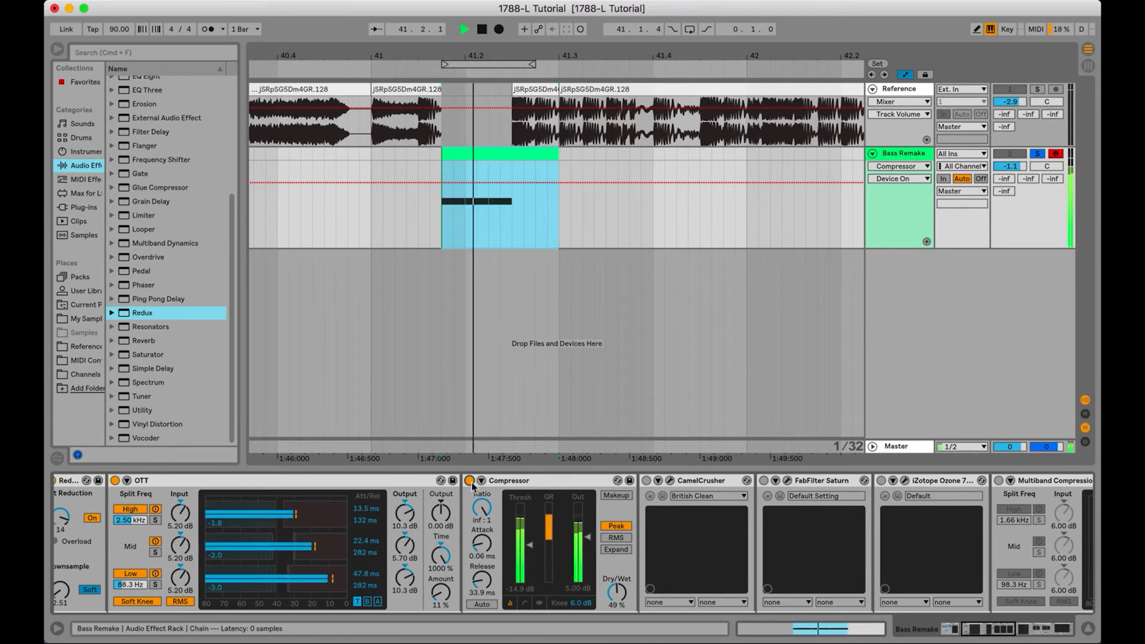
# Enable CamelCrusher, review its British Clean patch settings and close its window
pyautogui.click(647, 481)
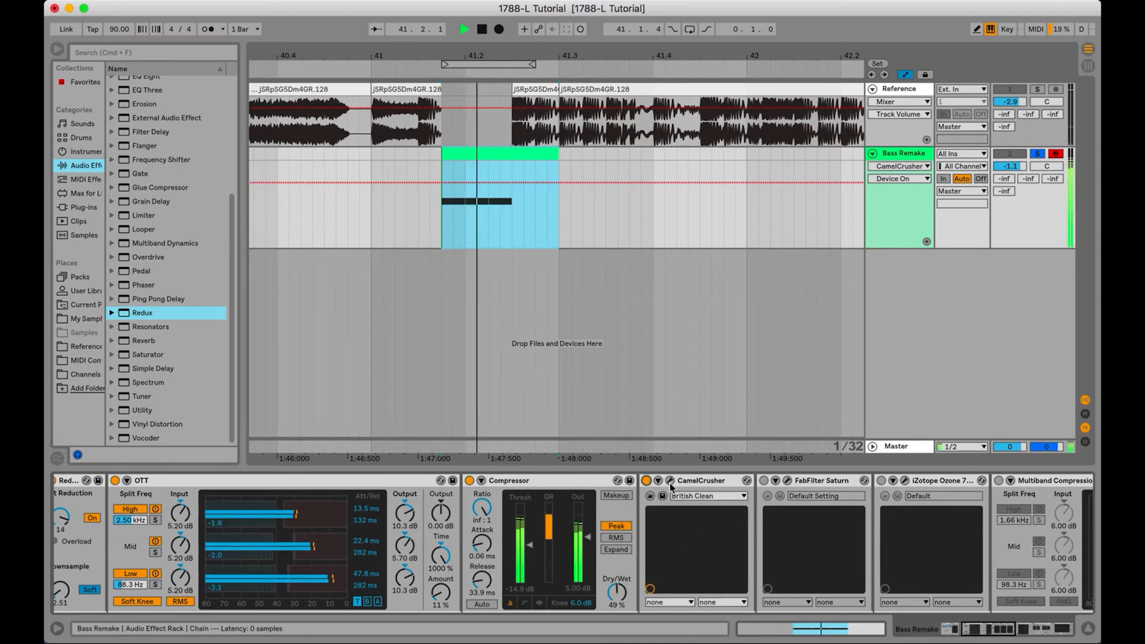
pyautogui.click(670, 482)
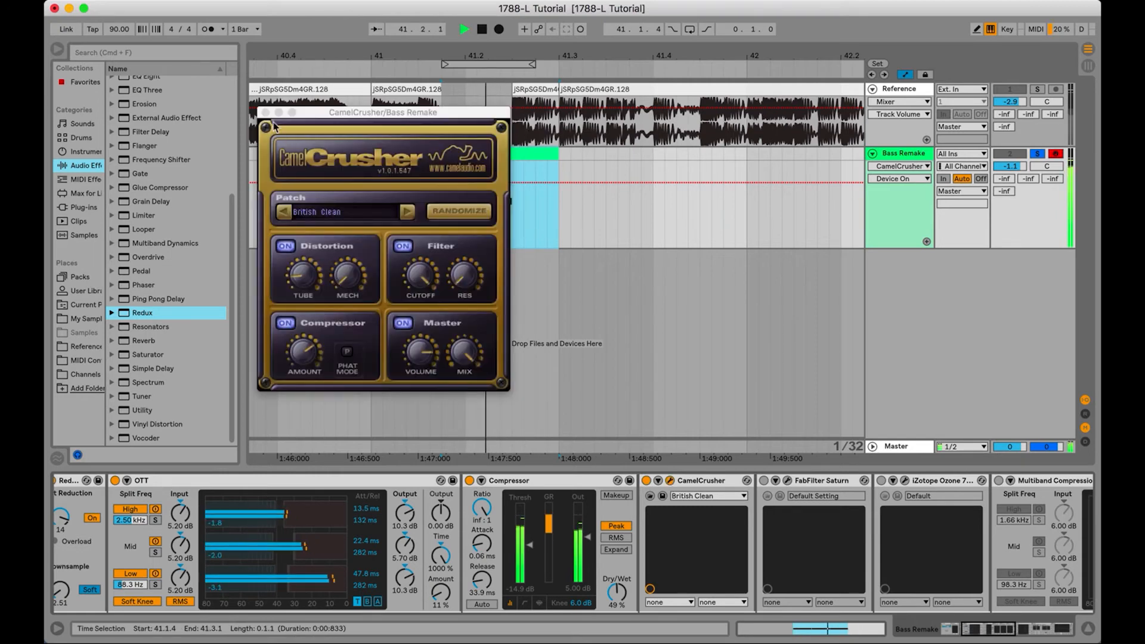
pyautogui.click(265, 112)
# Enable FabFilter Saturn, review its two bands, keep the upper band's style on Broken Tube and close its window
pyautogui.click(764, 481)
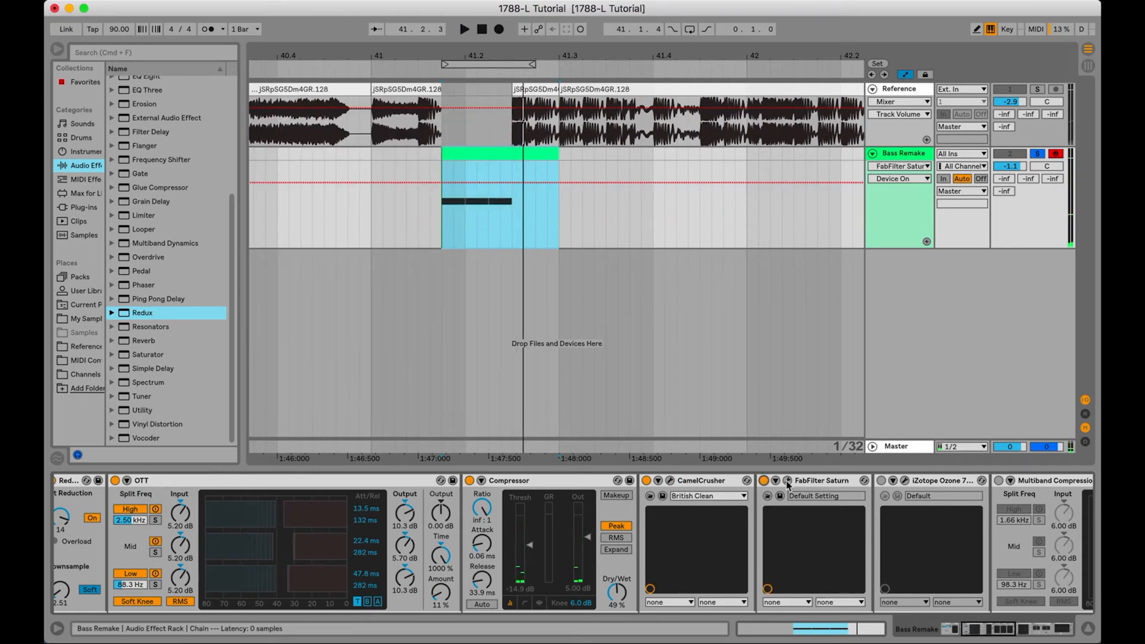
pyautogui.click(787, 481)
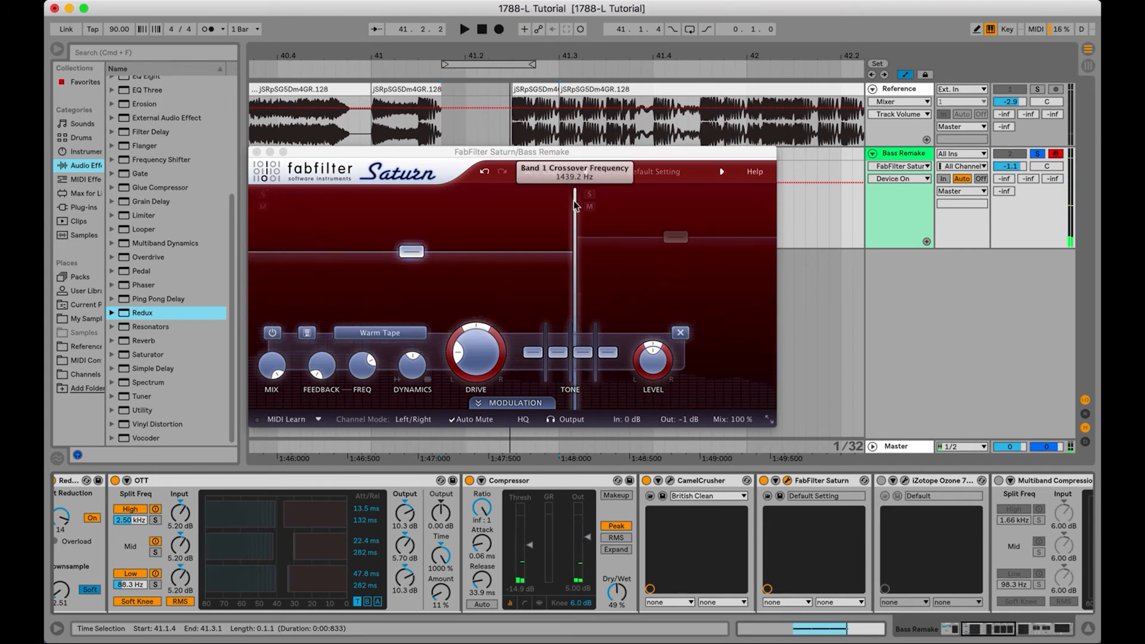
pyautogui.moveTo(685, 244)
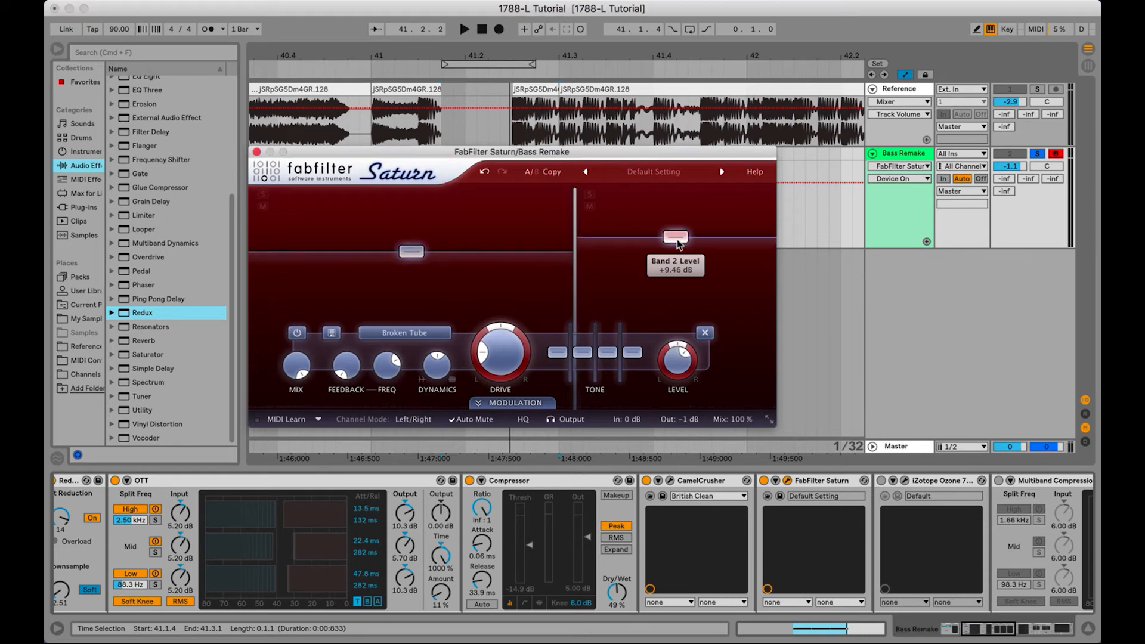
pyautogui.click(572, 248)
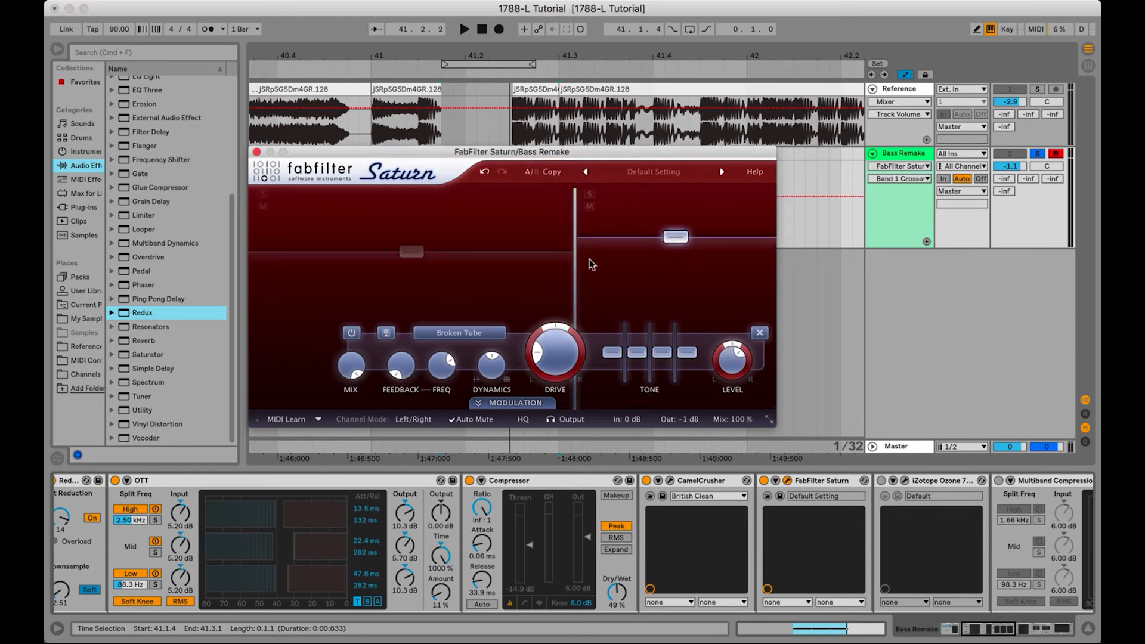
pyautogui.moveTo(672, 241)
pyautogui.click(464, 334)
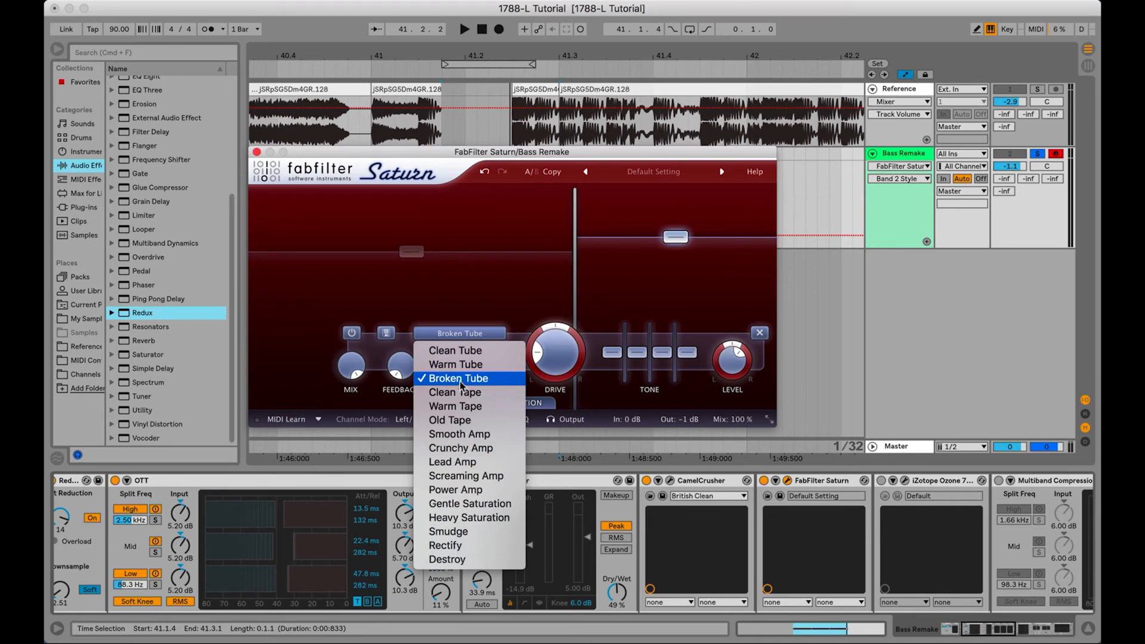
pyautogui.click(460, 379)
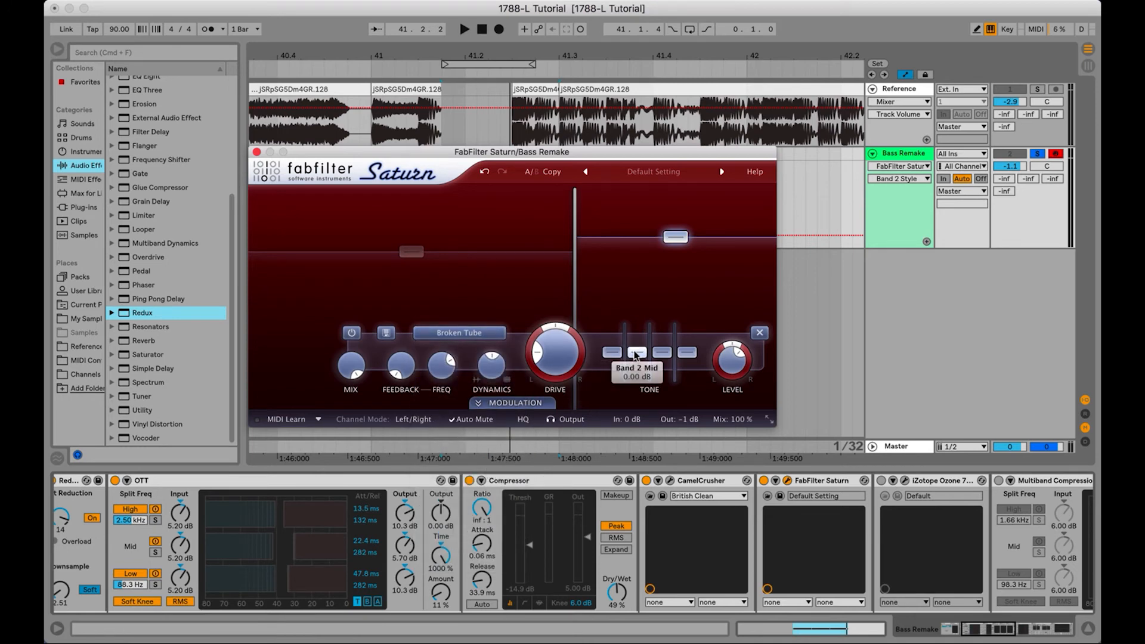
pyautogui.click(257, 151)
# Enable the iZotope Ozone 7 Imager and dismiss its preset manager to show the stereo width bands
pyautogui.hscroll(5, 747, 525)
pyautogui.click(746, 482)
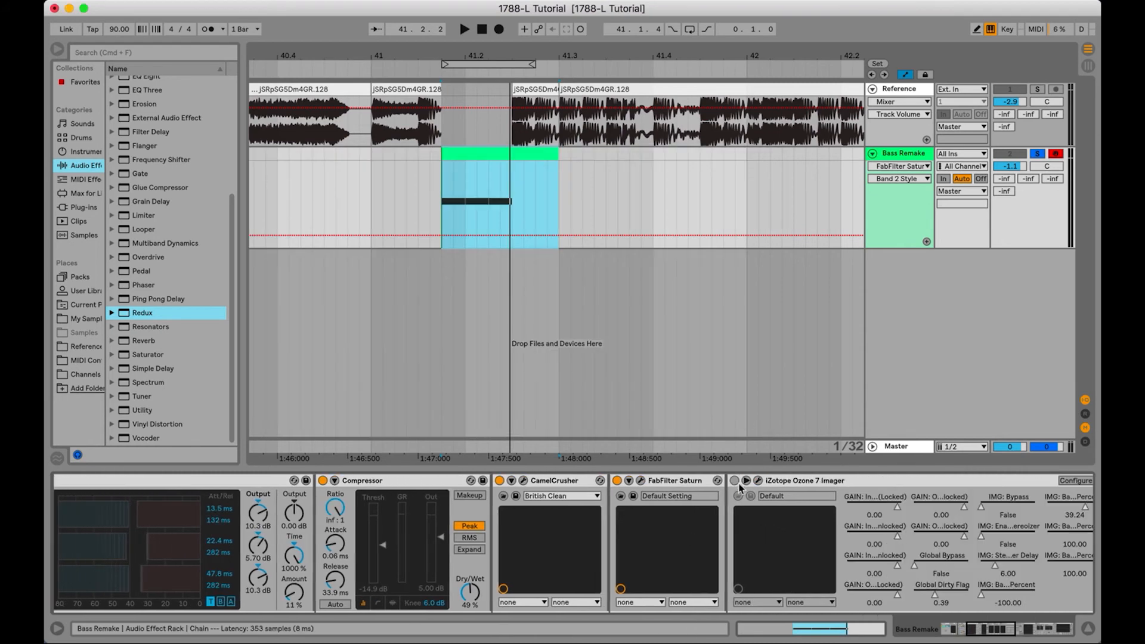
pyautogui.click(746, 482)
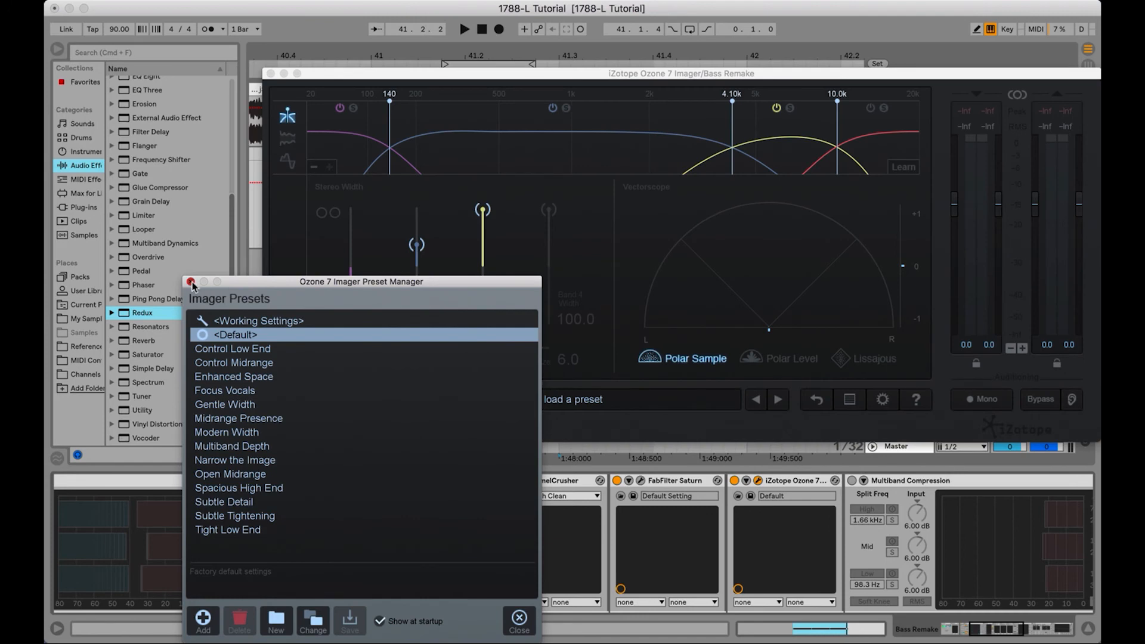
pyautogui.click(191, 282)
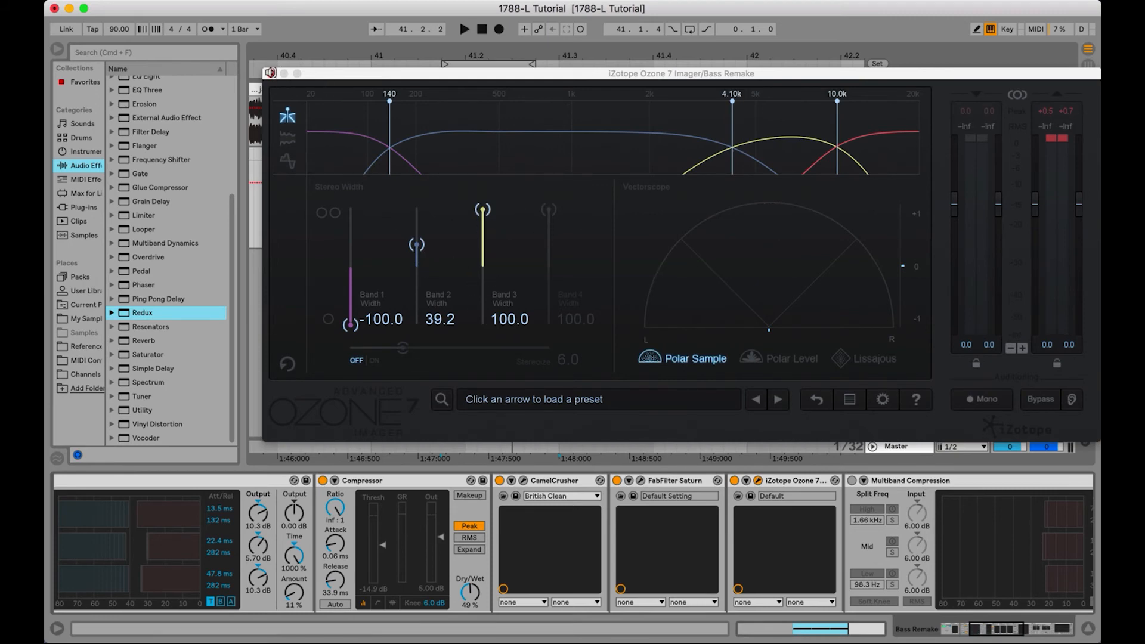
# Close the Ozone 7 Imager window, then enable Multiband Compression and play the bass hit through it
pyautogui.click(271, 73)
pyautogui.hscroll(9, 778, 496)
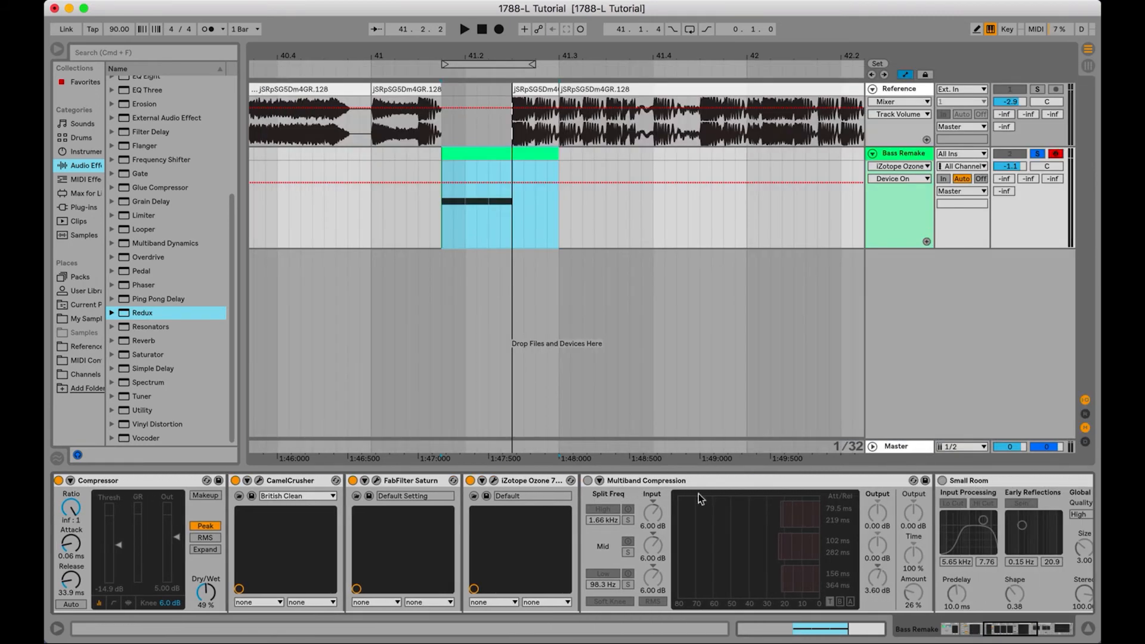
pyautogui.click(587, 484)
pyautogui.press('space')
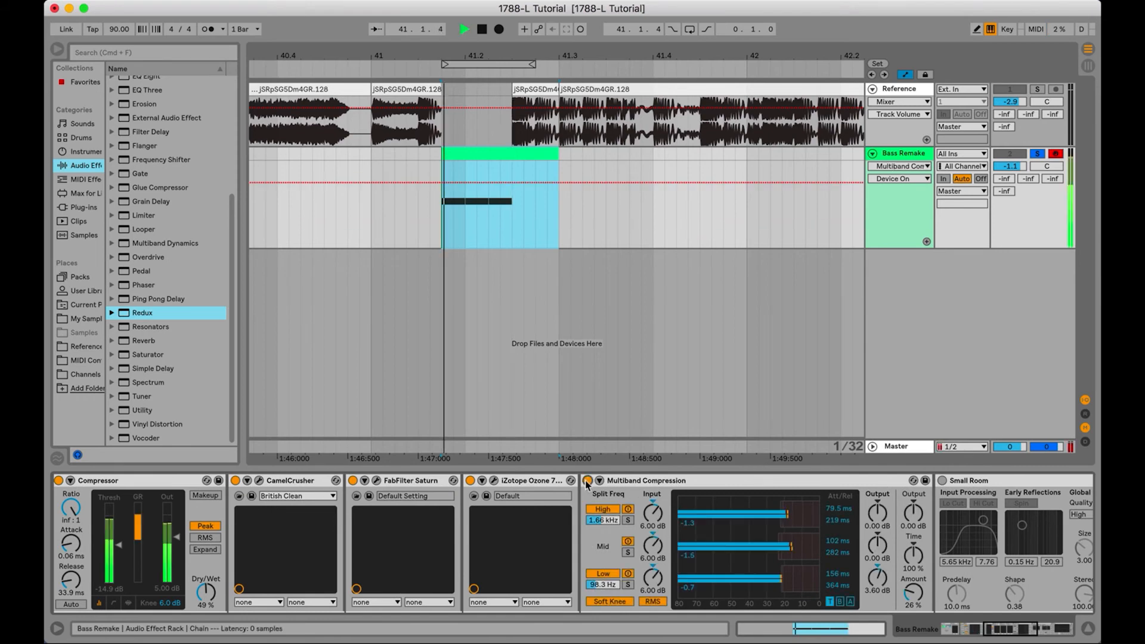
pyautogui.click(588, 481)
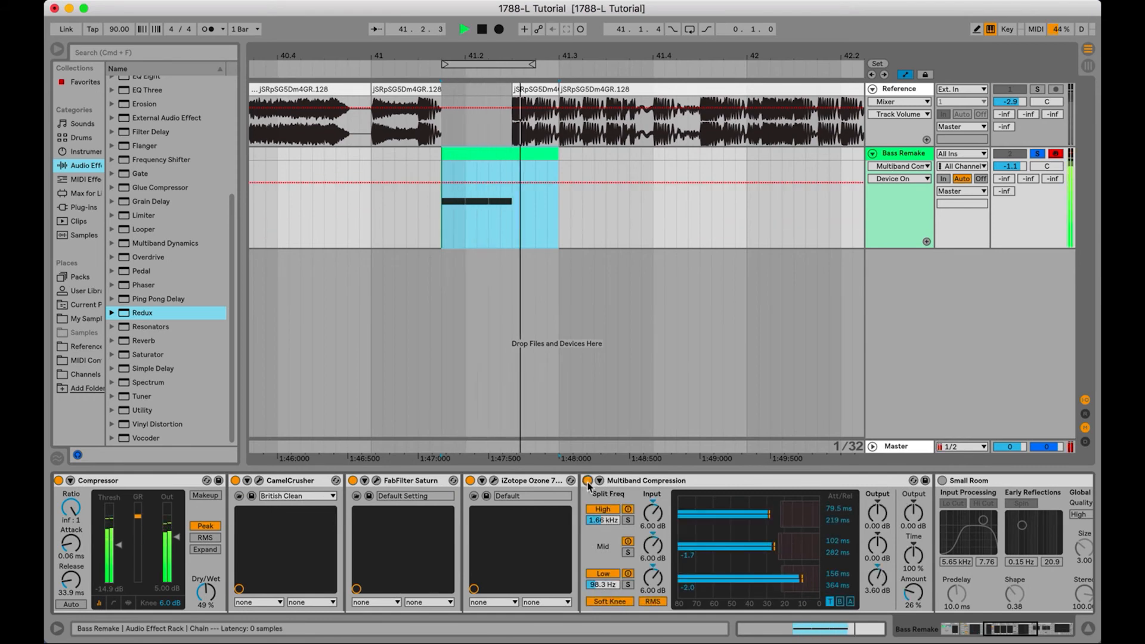
# Enable the Small Room reverb and the EQ Eight after it, and play the bass hit through them
pyautogui.hscroll(13, 661, 514)
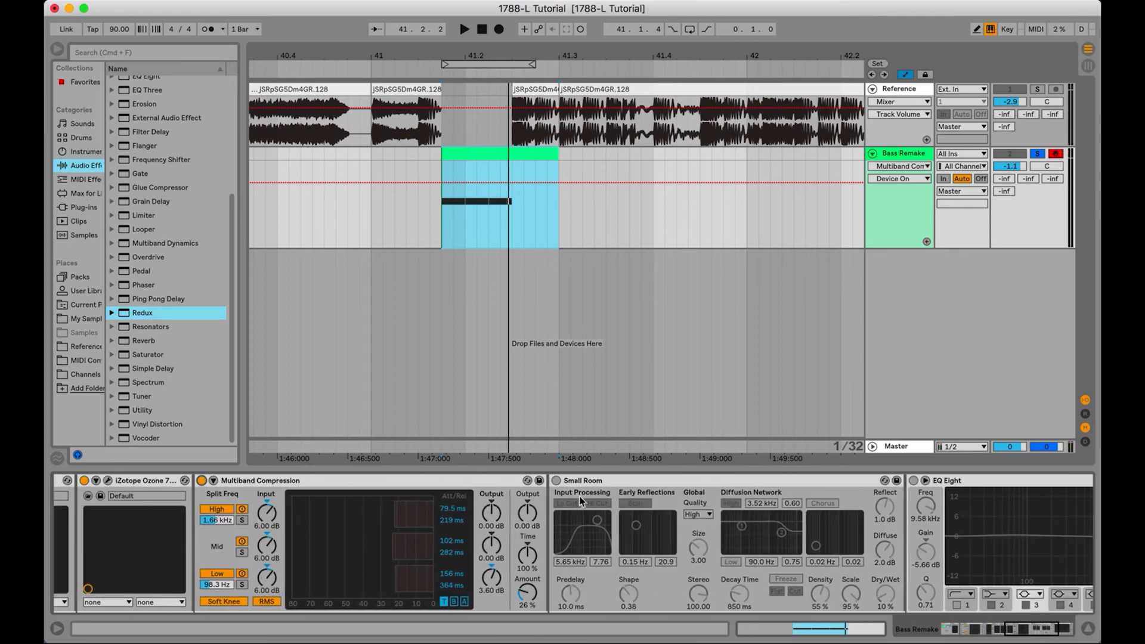
pyautogui.click(557, 481)
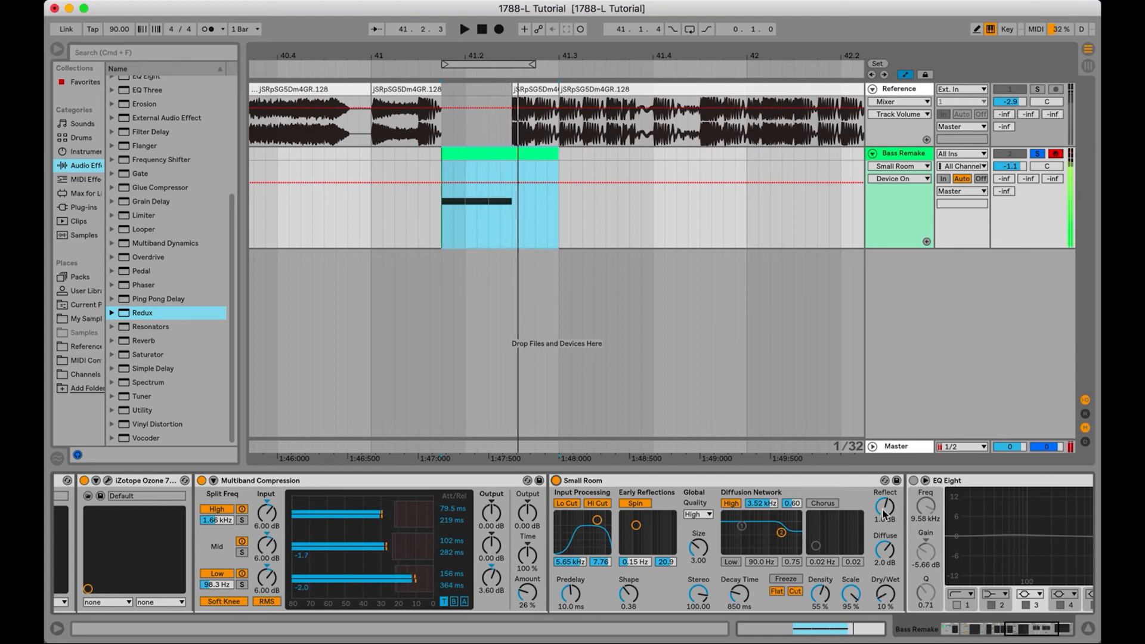
pyautogui.hscroll(4, 883, 507)
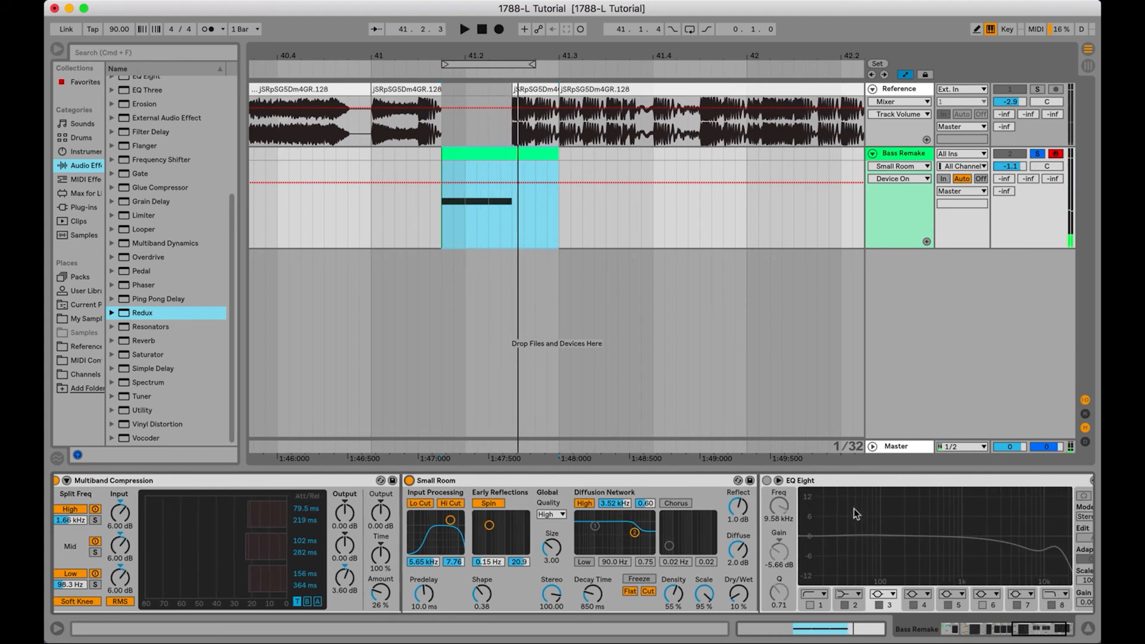
pyautogui.click(768, 482)
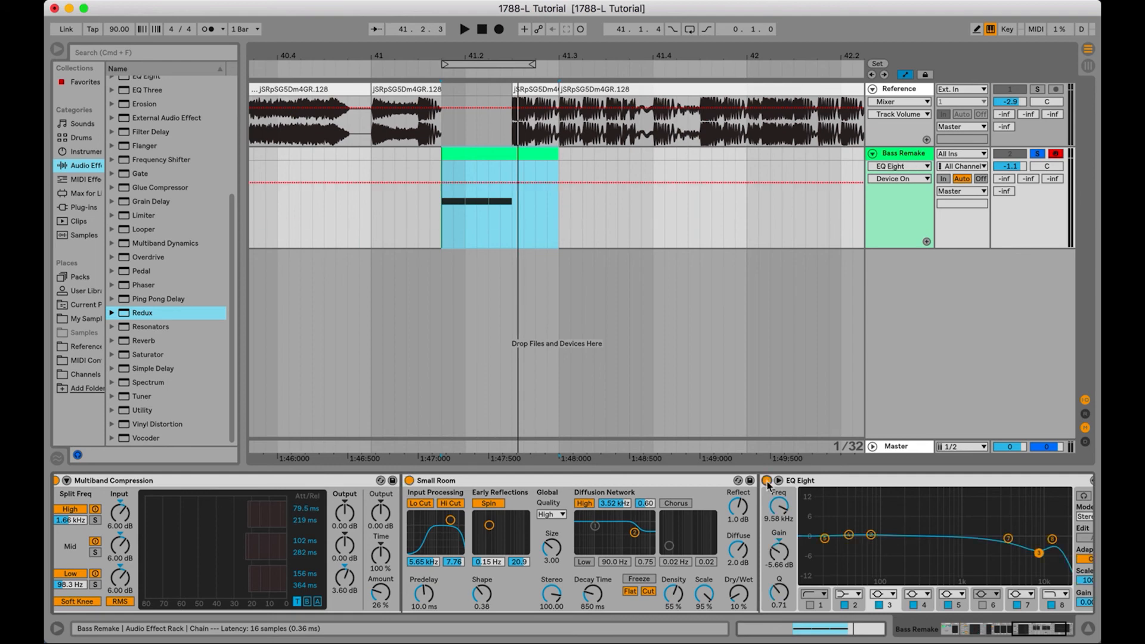
pyautogui.press('space')
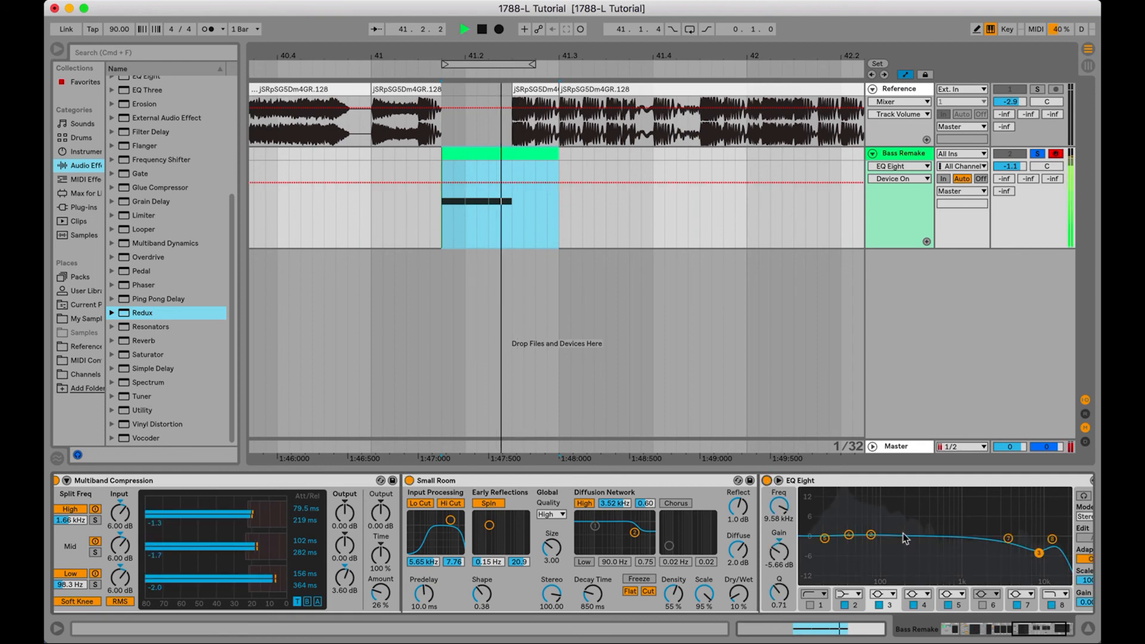
pyautogui.press('space')
pyautogui.press('space')
# Review the whole Bass Remake device chain, from the Instrument Rack with Serum through the effect rack to the final EQ Eight
pyautogui.hscroll(15, 691, 517)
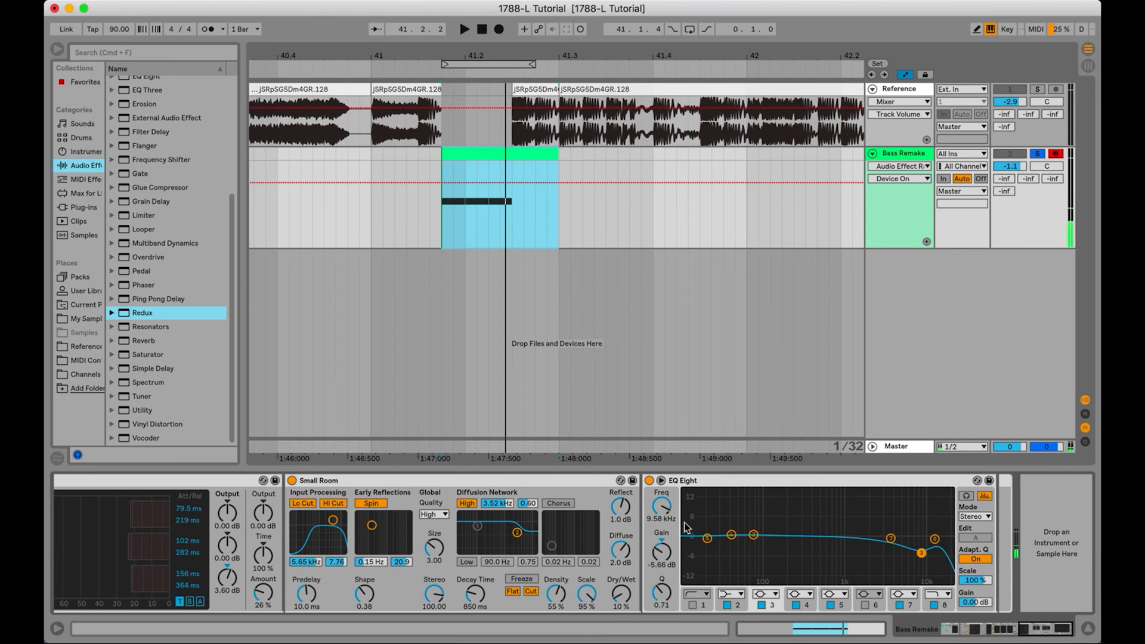
pyautogui.hscroll(-15, 686, 525)
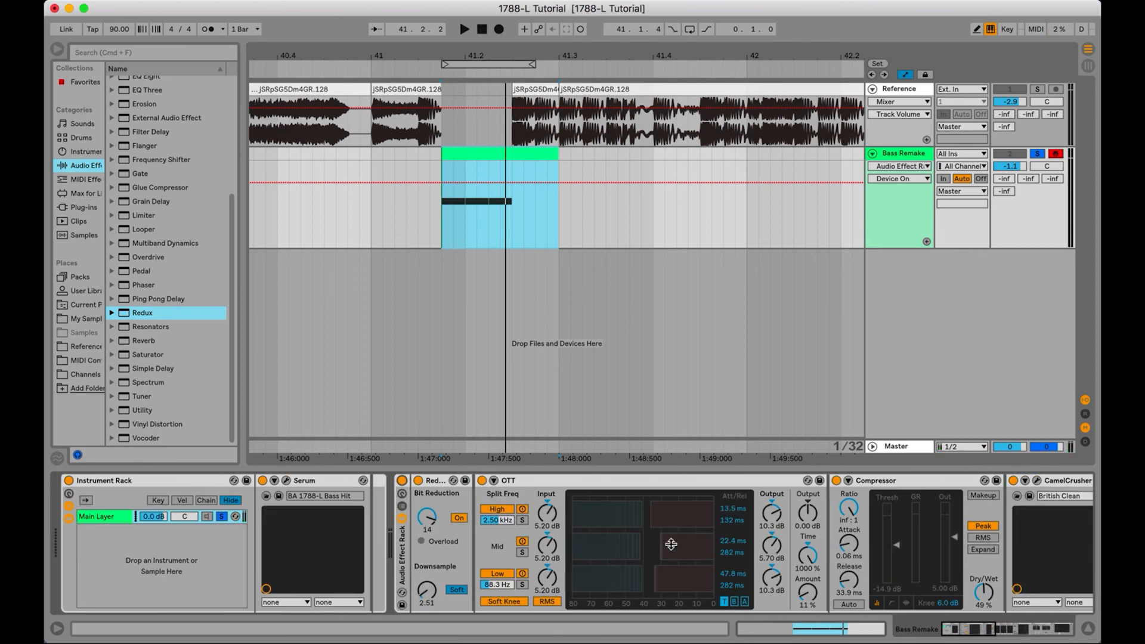
pyautogui.hscroll(15, 671, 544)
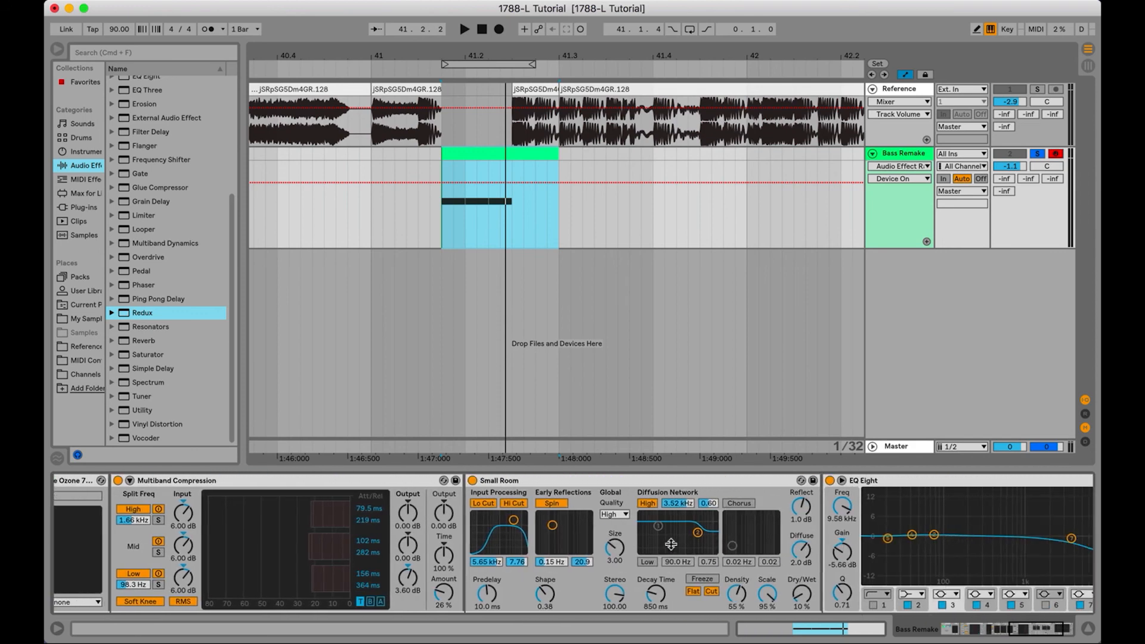
pyautogui.hscroll(5, 672, 544)
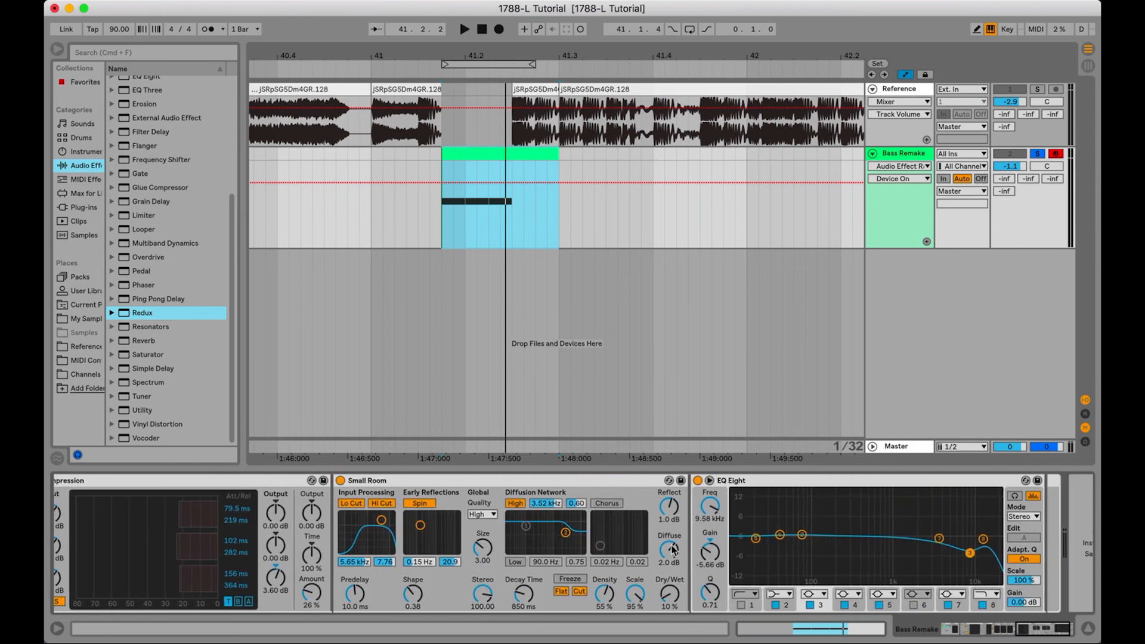
pyautogui.hscroll(-20, 672, 545)
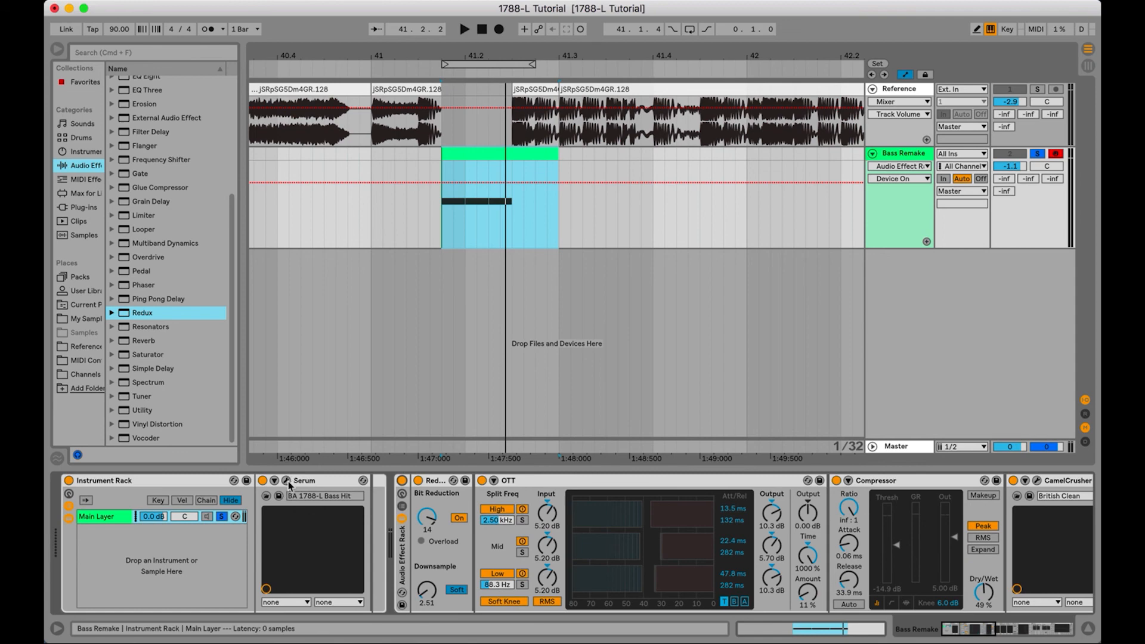
pyautogui.hscroll(8, 680, 528)
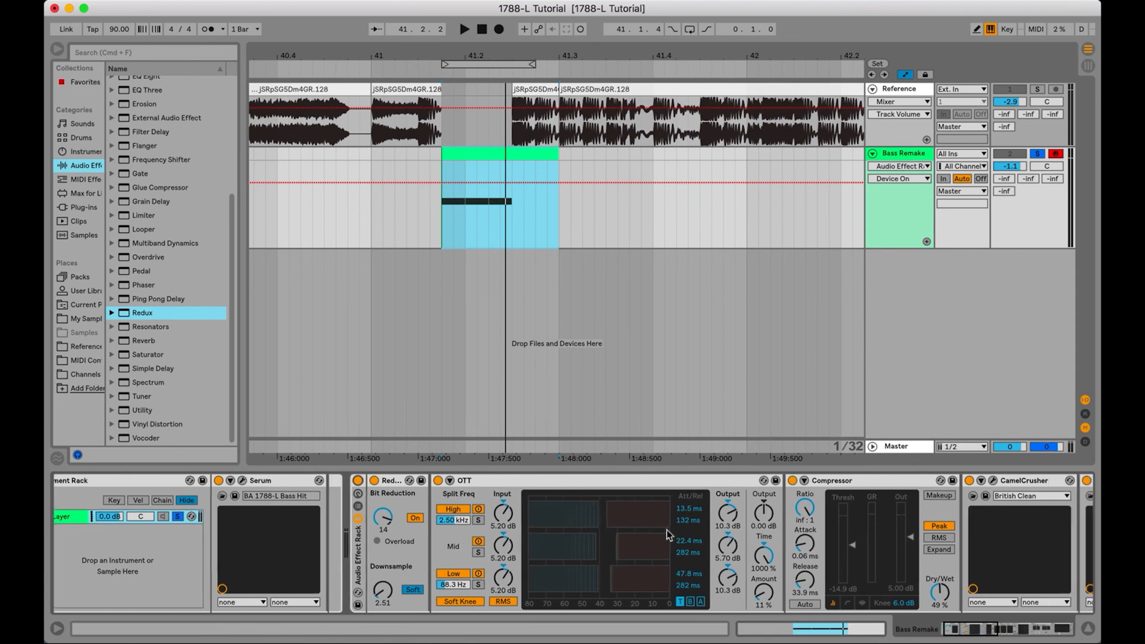
pyautogui.hscroll(4, 657, 530)
pyautogui.hscroll(5, 659, 534)
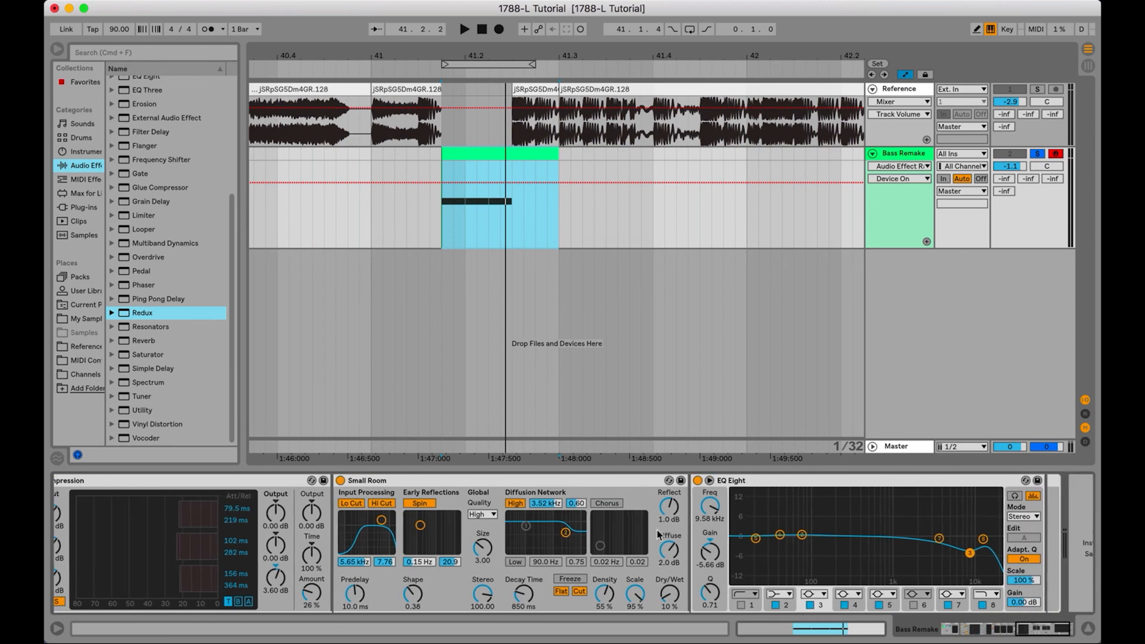
pyautogui.hscroll(-10, 659, 535)
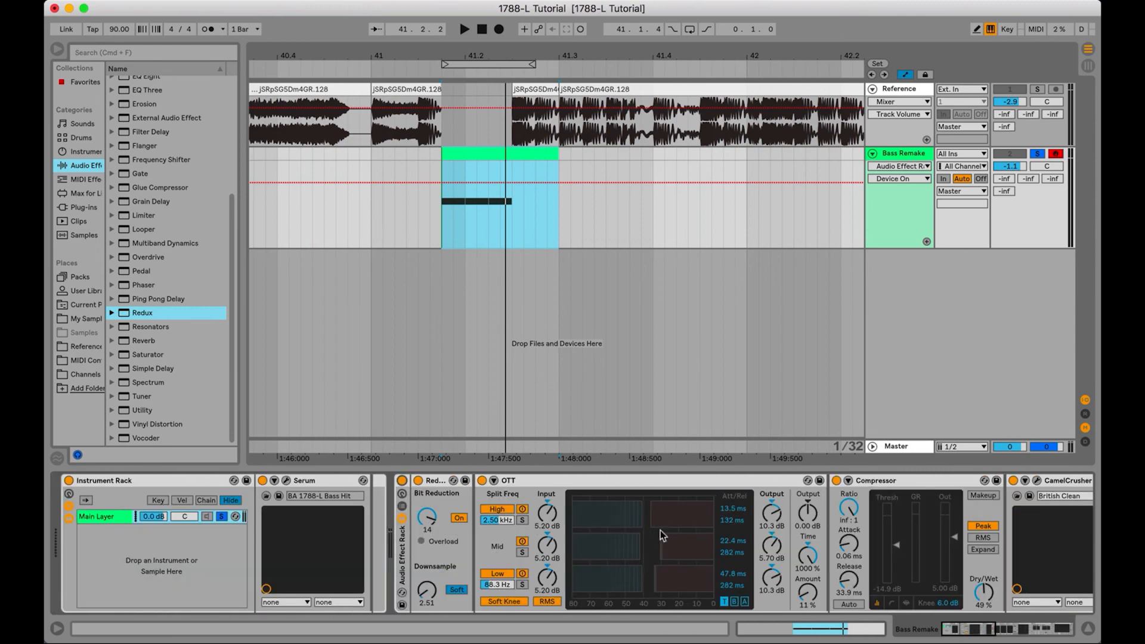
pyautogui.hscroll(10, 672, 546)
pyautogui.hscroll(-10, 672, 545)
pyautogui.hscroll(10, 682, 528)
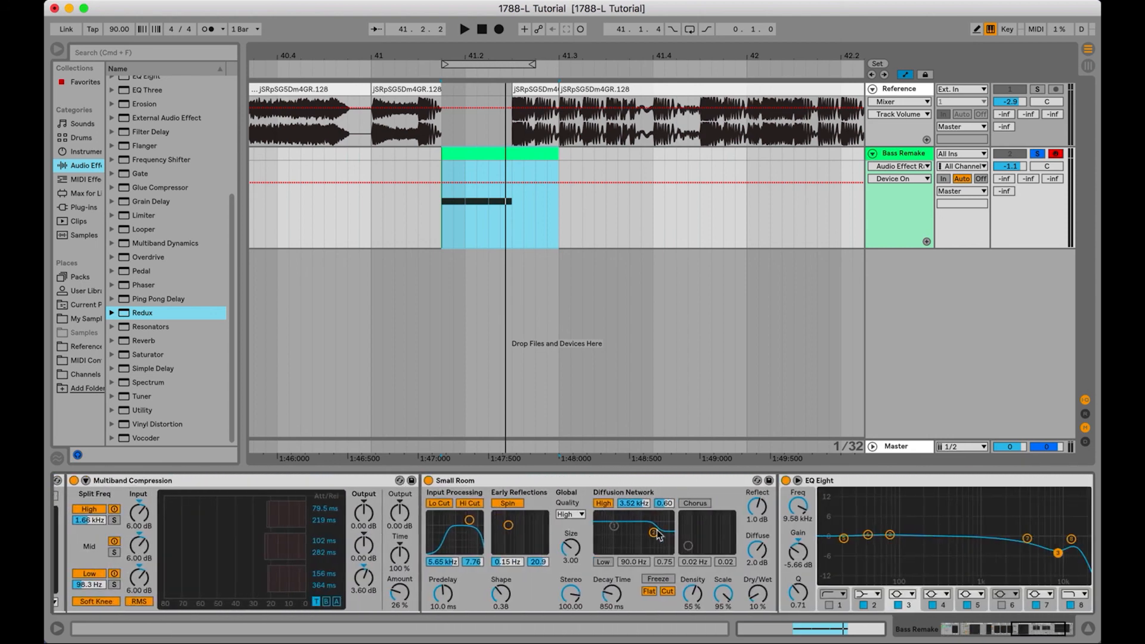
pyautogui.hscroll(3, 657, 530)
pyautogui.hscroll(-15, 659, 534)
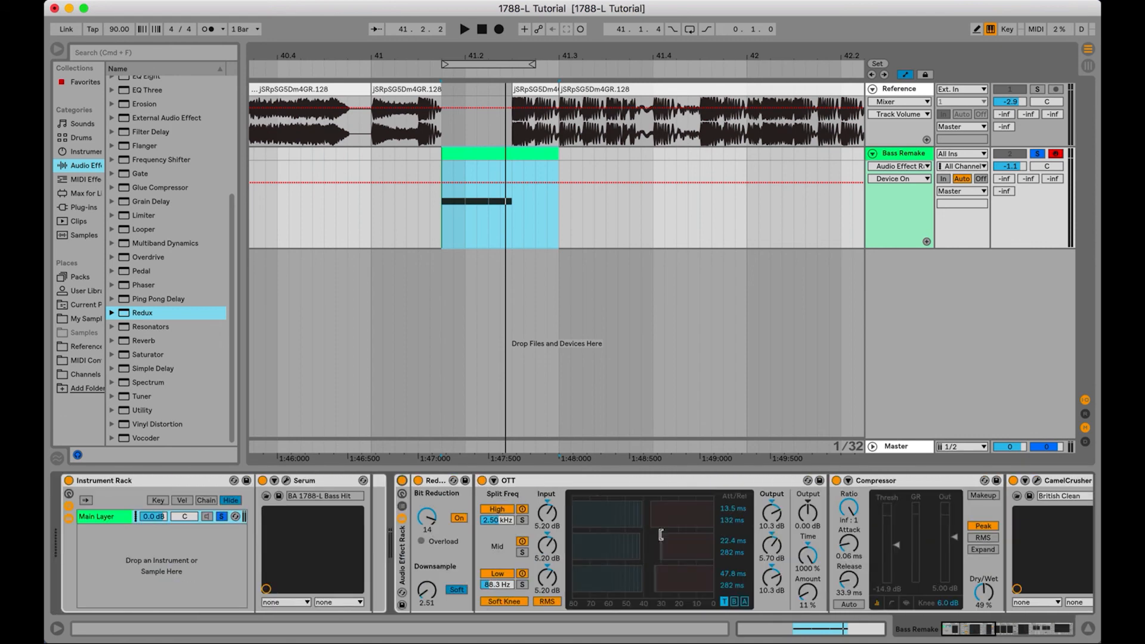